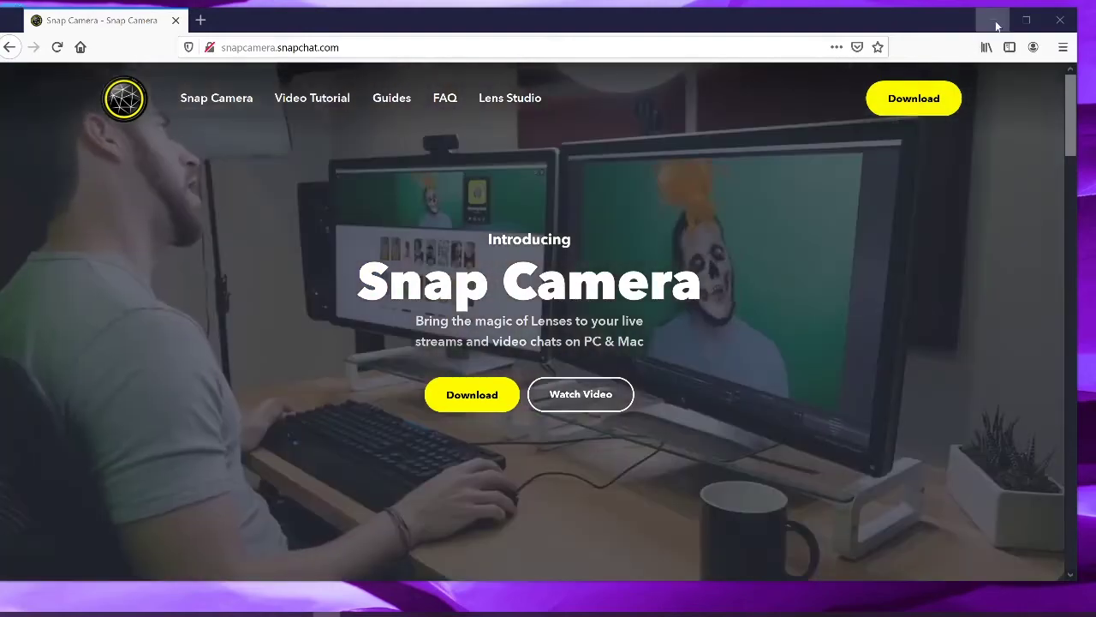
# Minimize the Firefox window showing the Snap Camera site to reveal the desktop.
pyautogui.click(993, 19)
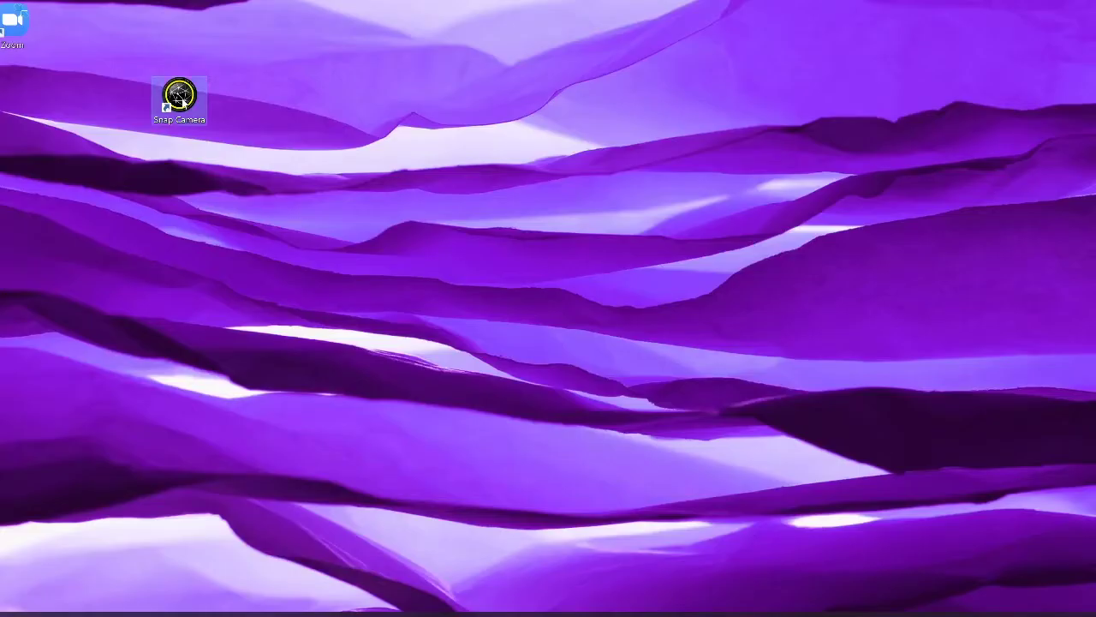
# Launch Snap Camera, search lenses by creator, and apply the Potato lens.
pyautogui.doubleClick(179, 98)
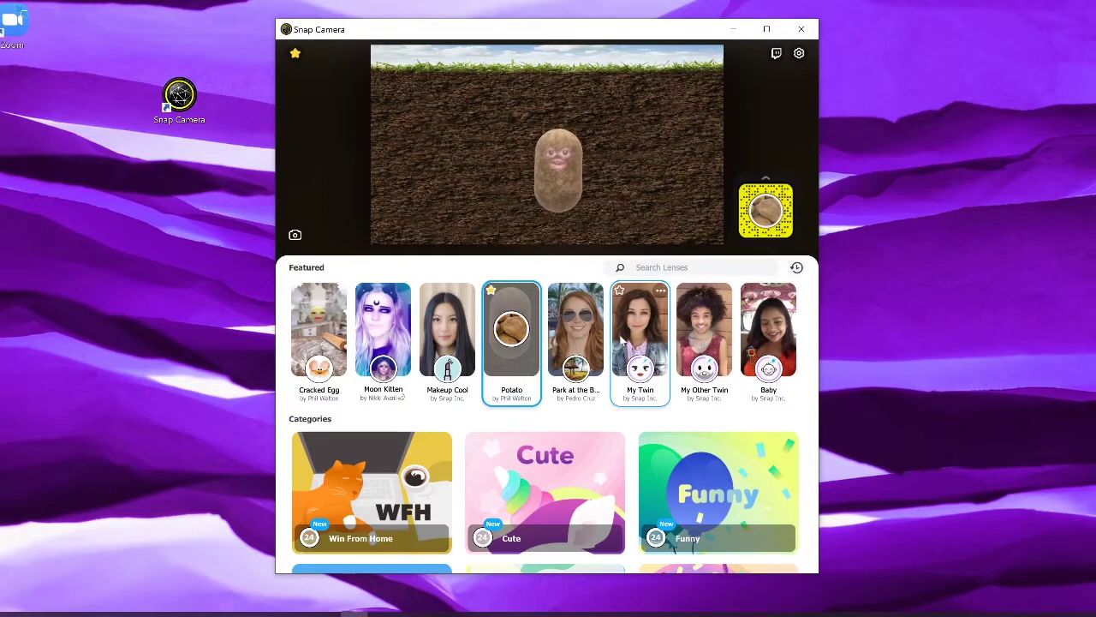
pyautogui.click(674, 269)
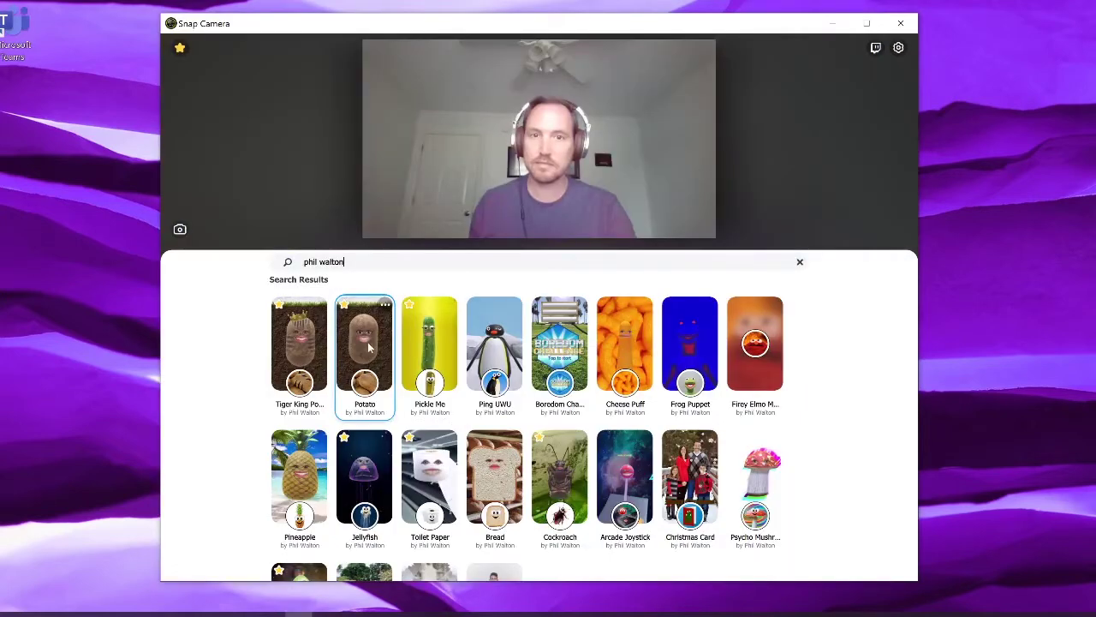
pyautogui.click(369, 346)
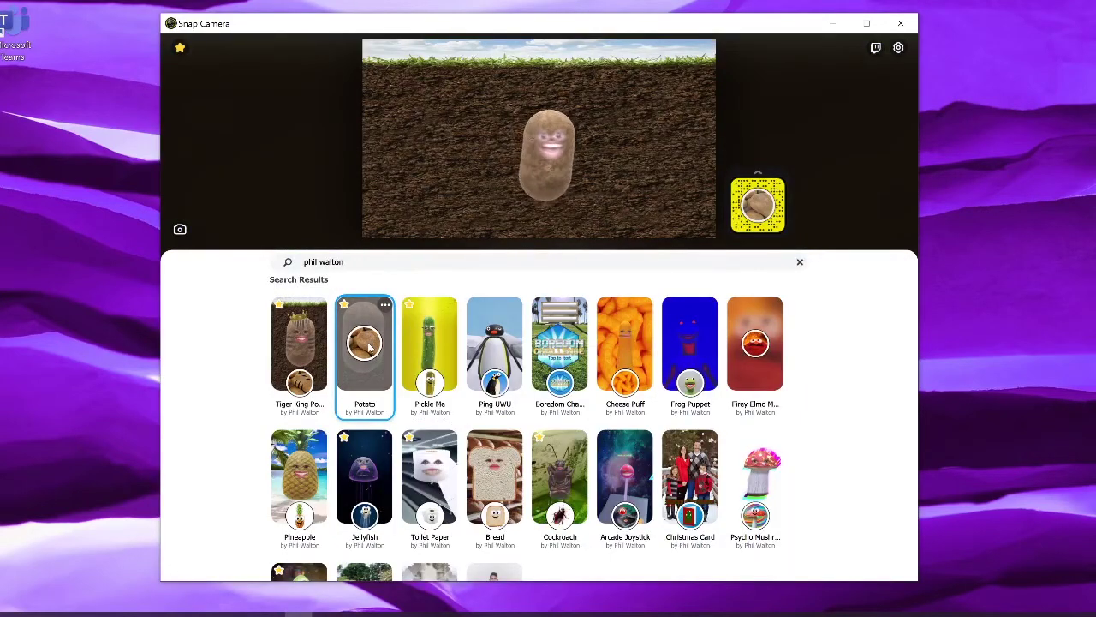
# Switch the Potato lens off and show the hotkeys for favourite lenses.
pyautogui.click(369, 346)
pyautogui.hotkey('alt', 'Tab')
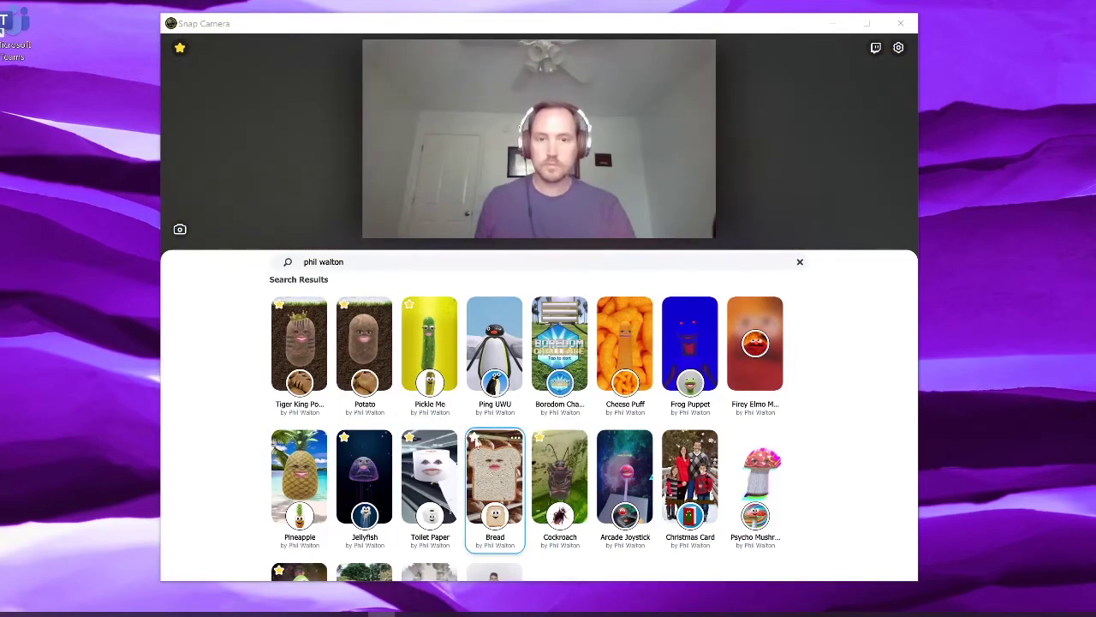
pyautogui.hotkey('alt', 'Tab')
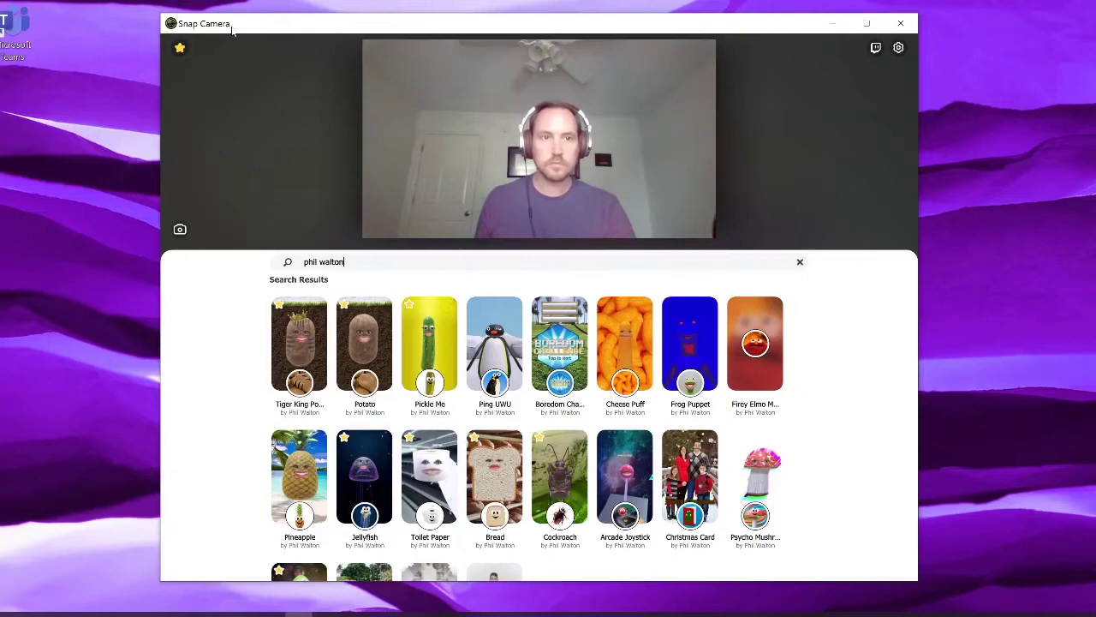
pyautogui.click(180, 49)
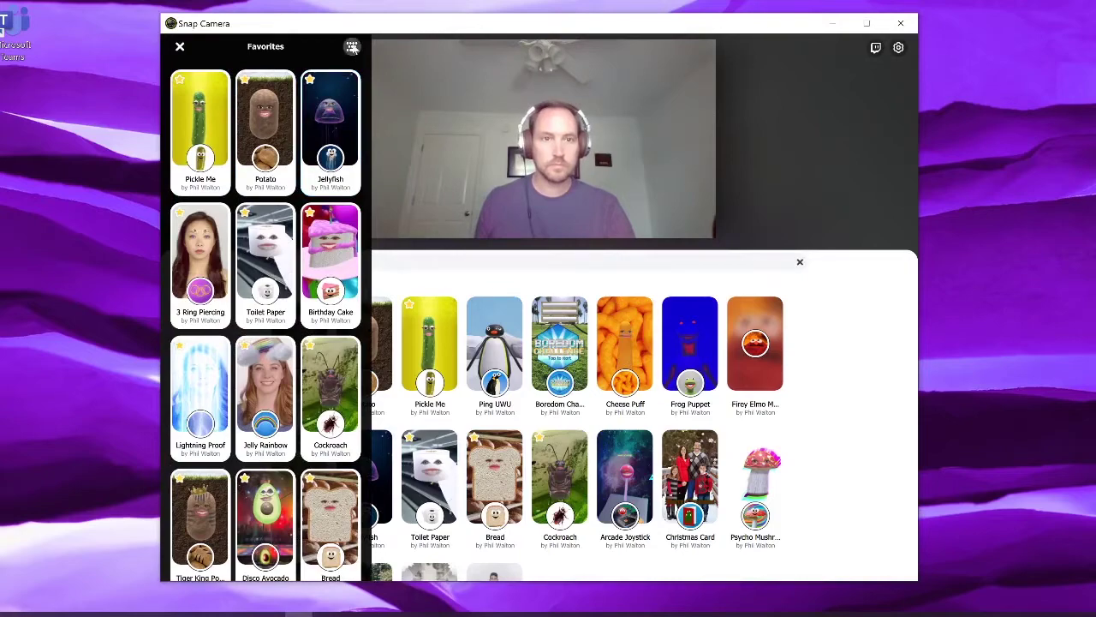
pyautogui.click(352, 48)
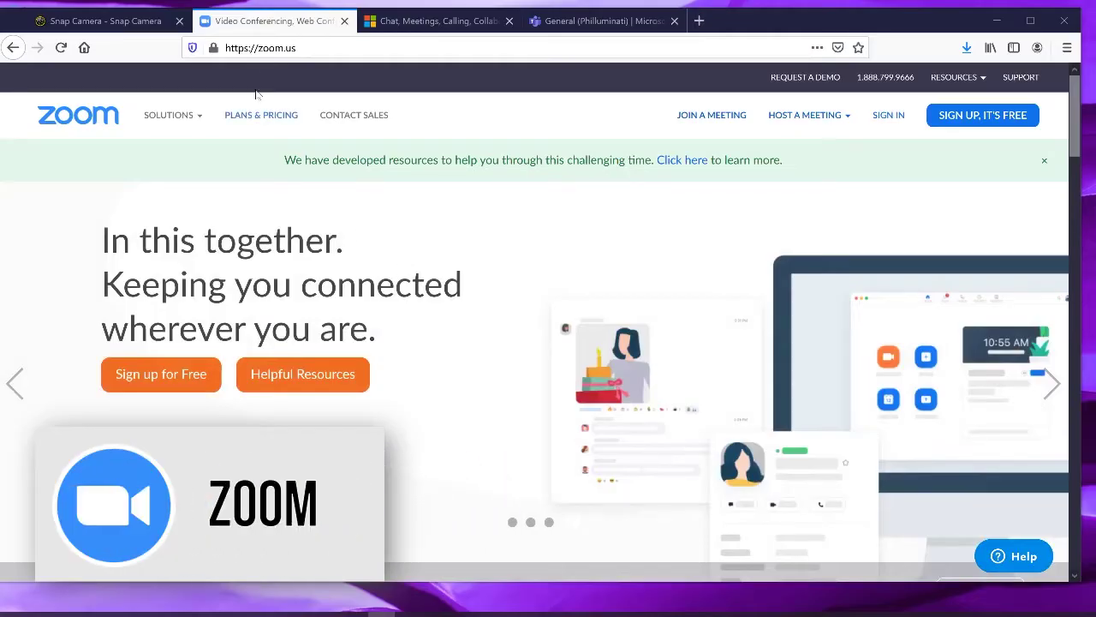
# Host a meeting With Video On from the zoom.us Host a Meeting menu.
pyautogui.click(260, 48)
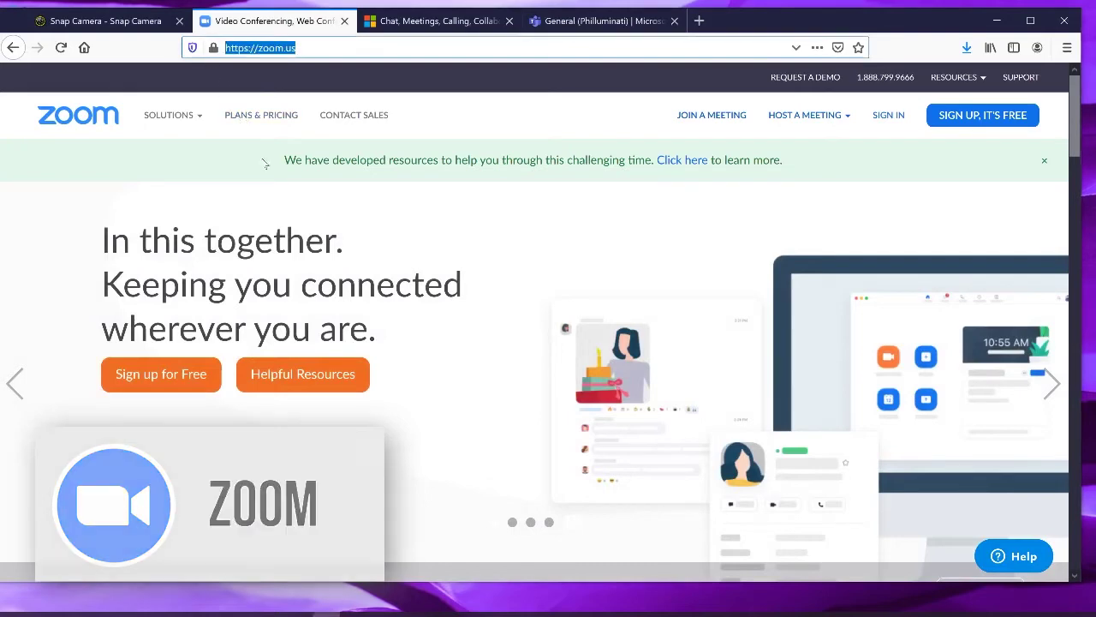
pyautogui.moveTo(803, 121)
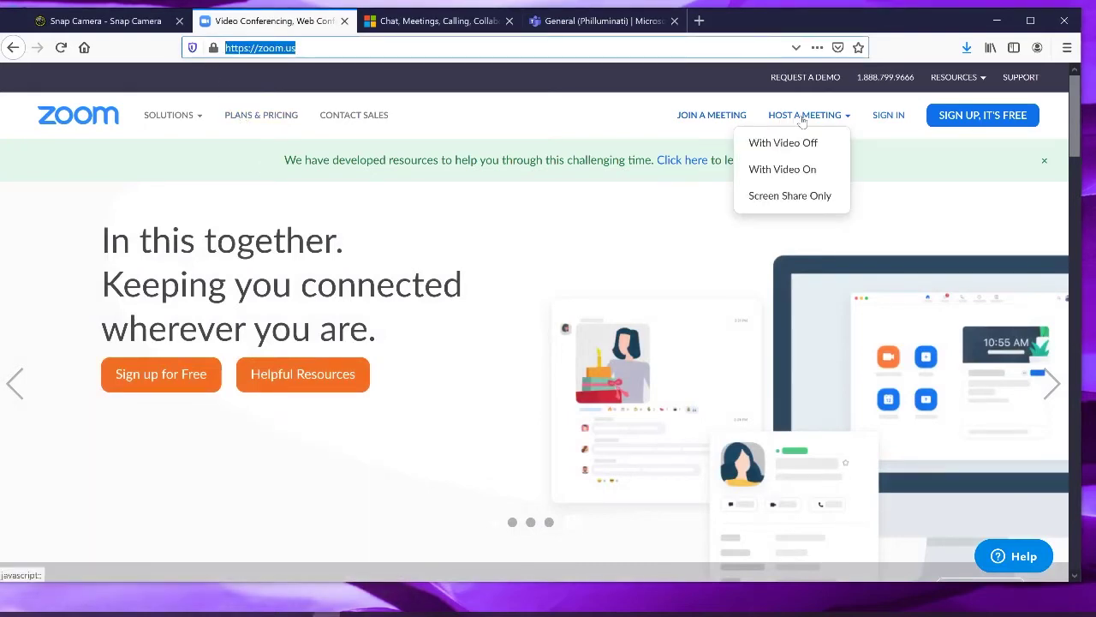
pyautogui.click(792, 170)
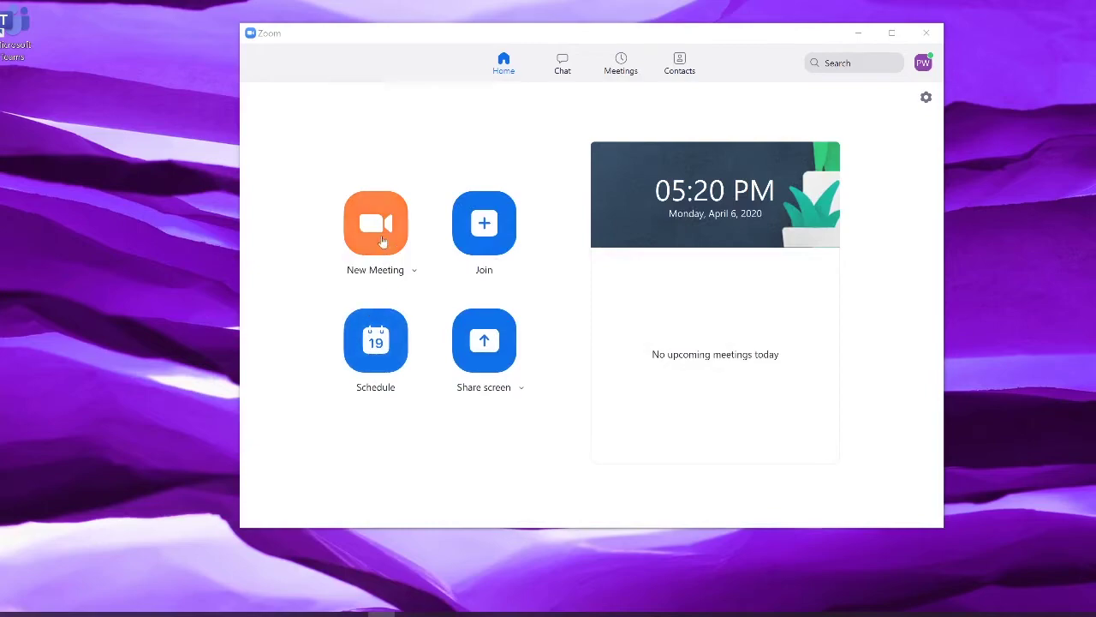
# Start a new Zoom meeting and view the camera options beside Stop Video.
pyautogui.click(377, 231)
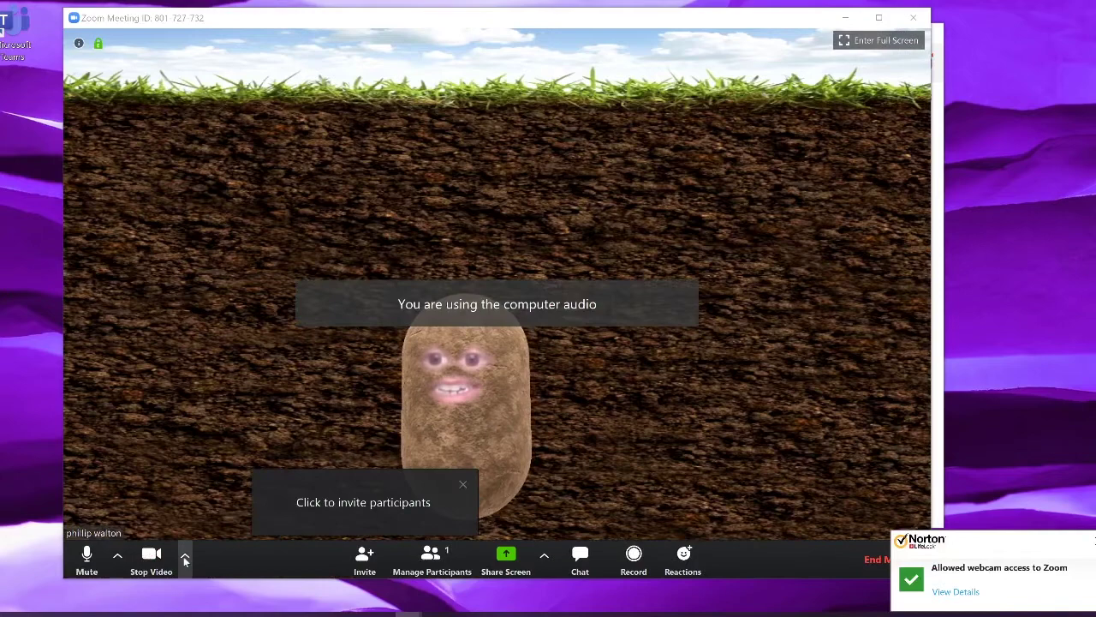
pyautogui.click(183, 557)
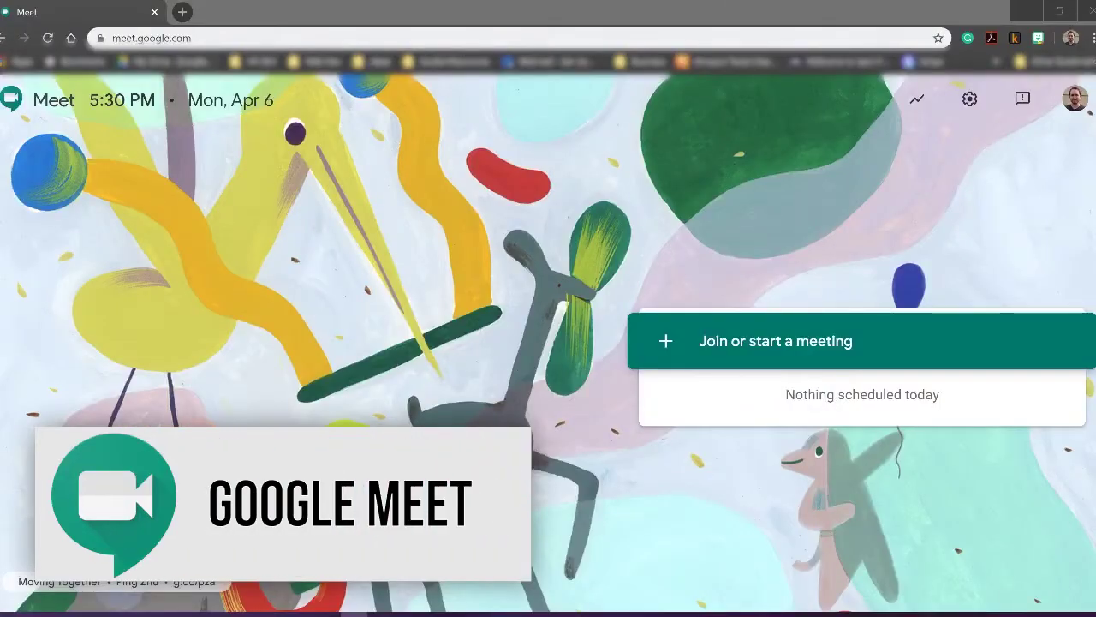
# Start a new Google Meet meeting from a typed meeting nickname.
pyautogui.click(151, 37)
pyautogui.press('End')
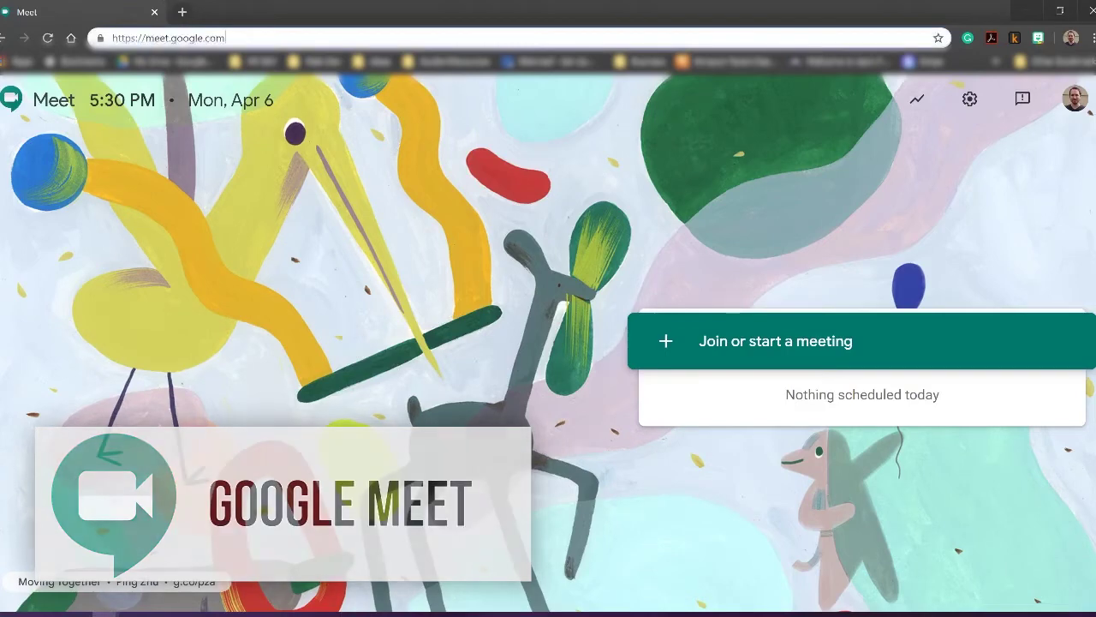
pyautogui.click(1078, 99)
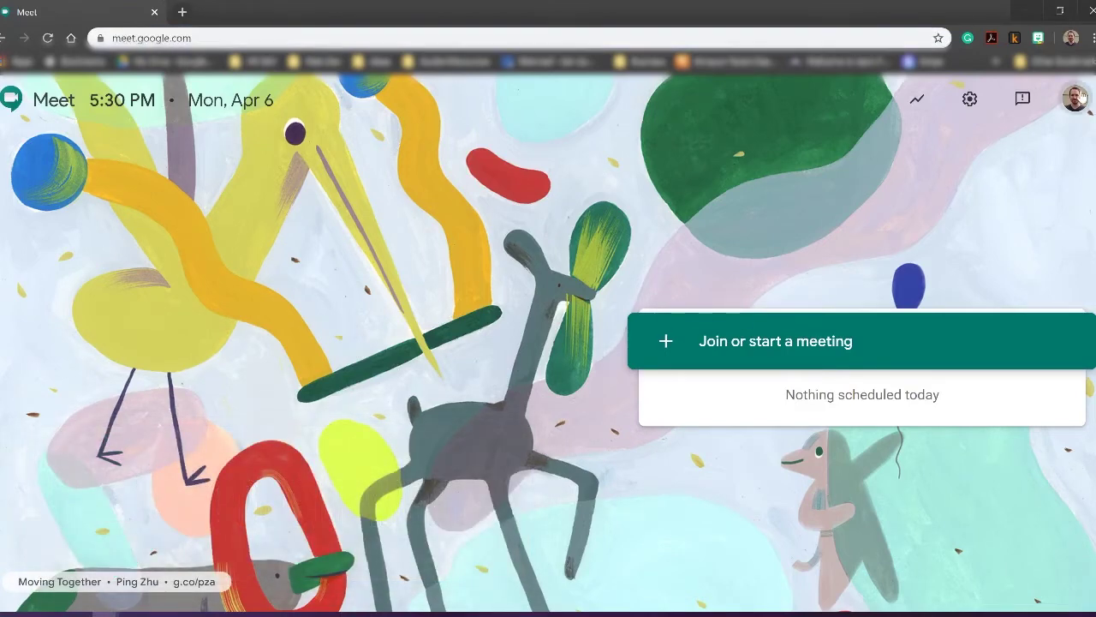
pyautogui.click(1077, 98)
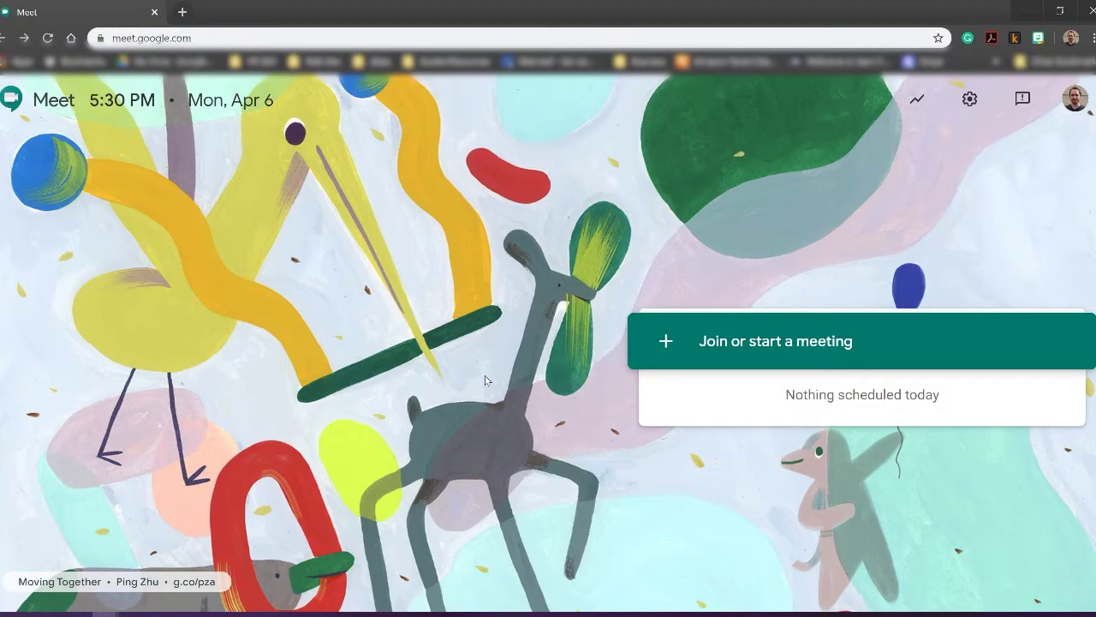
pyautogui.click(750, 343)
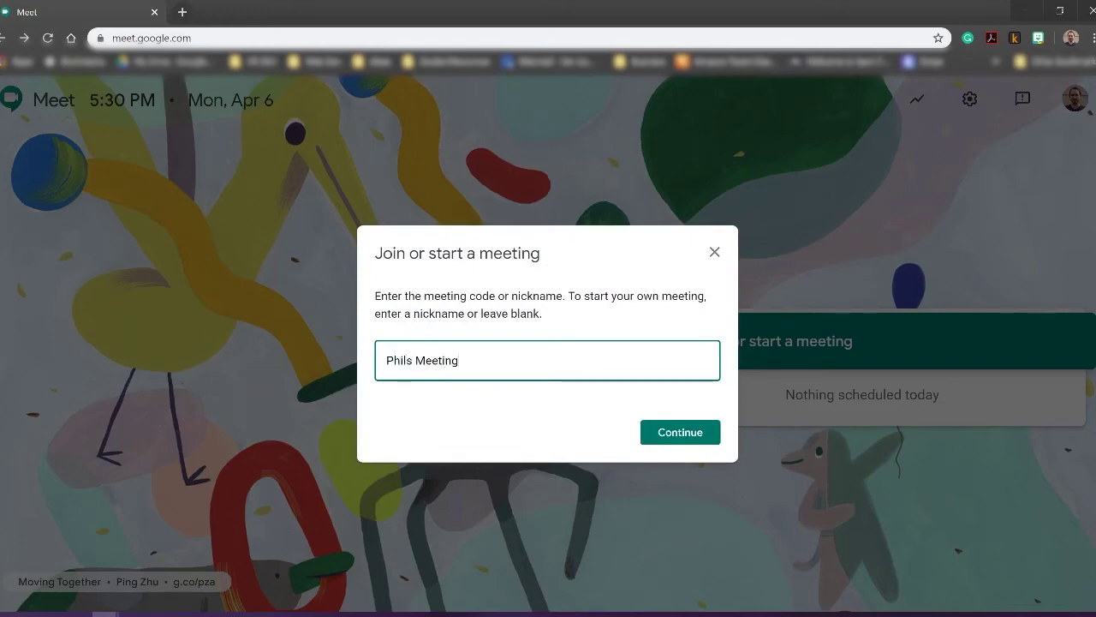
pyautogui.press('Return')
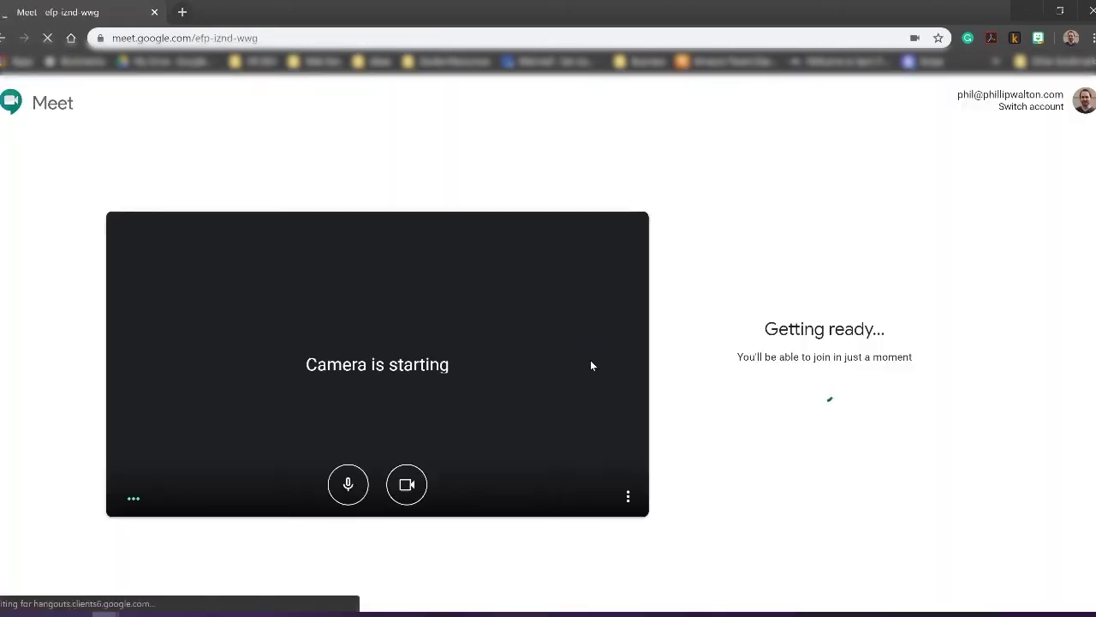
# Keep Snap Camera as the camera in Meet's Video settings, then join the meeting.
pyautogui.click(626, 496)
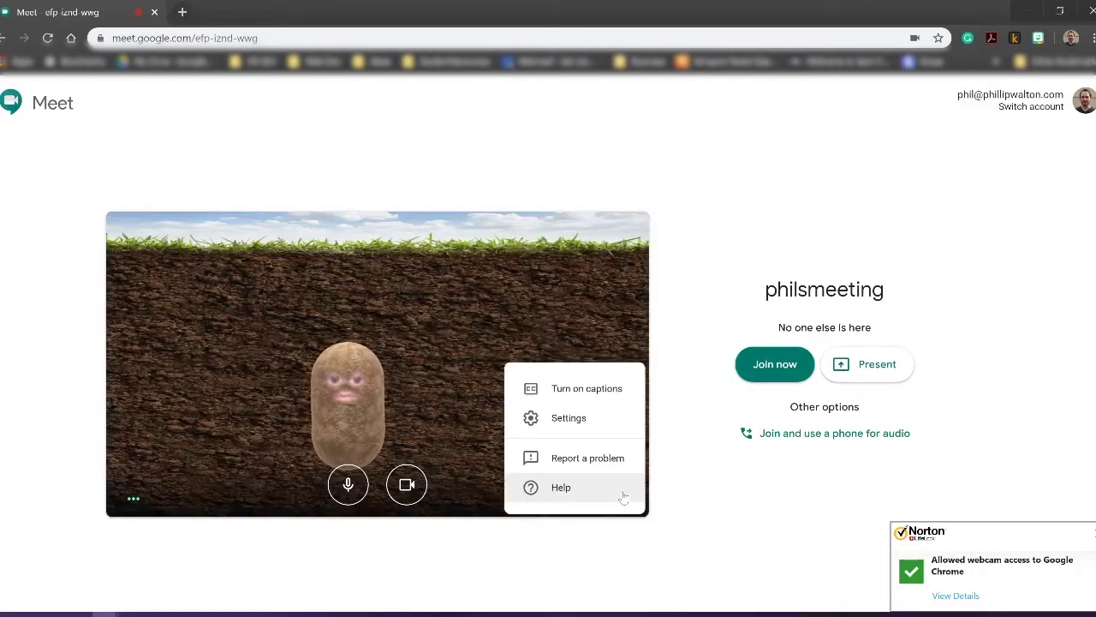
pyautogui.click(586, 418)
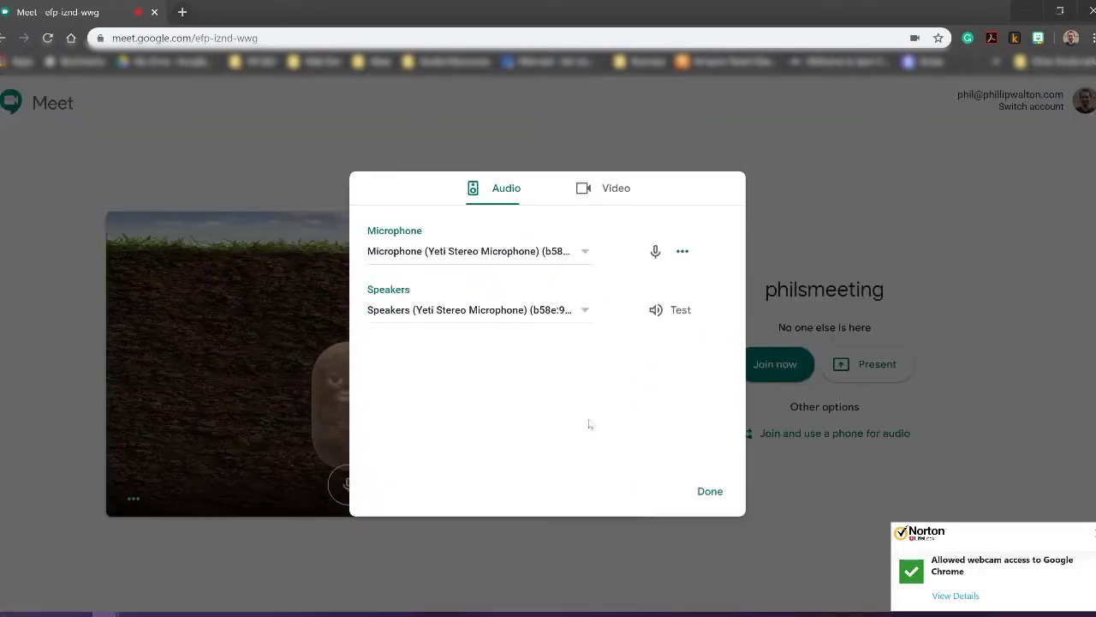
pyautogui.click(615, 195)
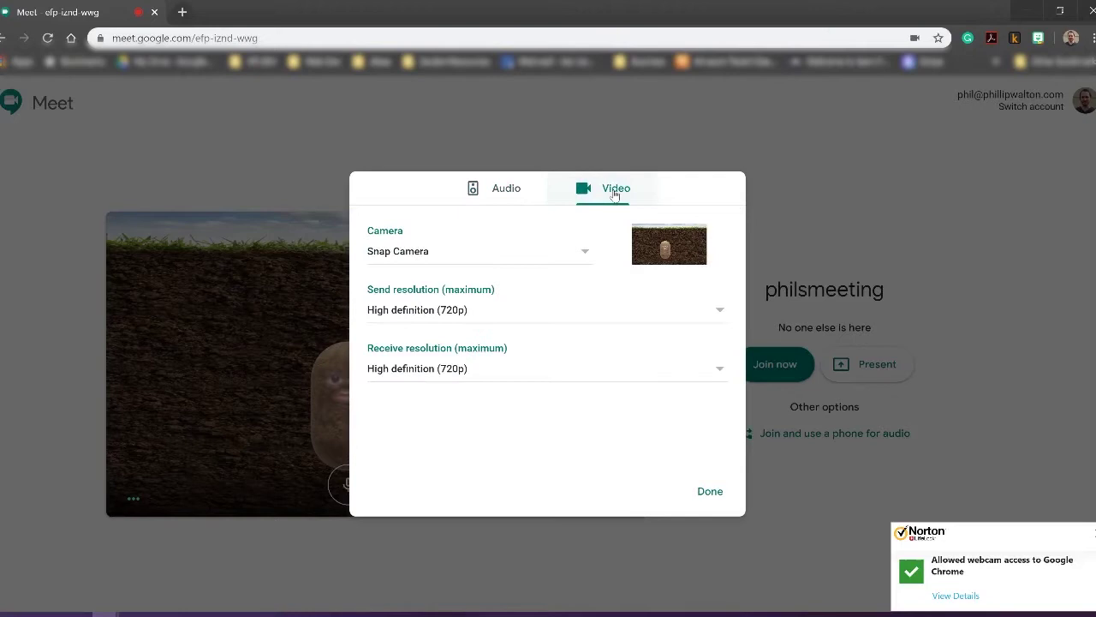
pyautogui.click(580, 254)
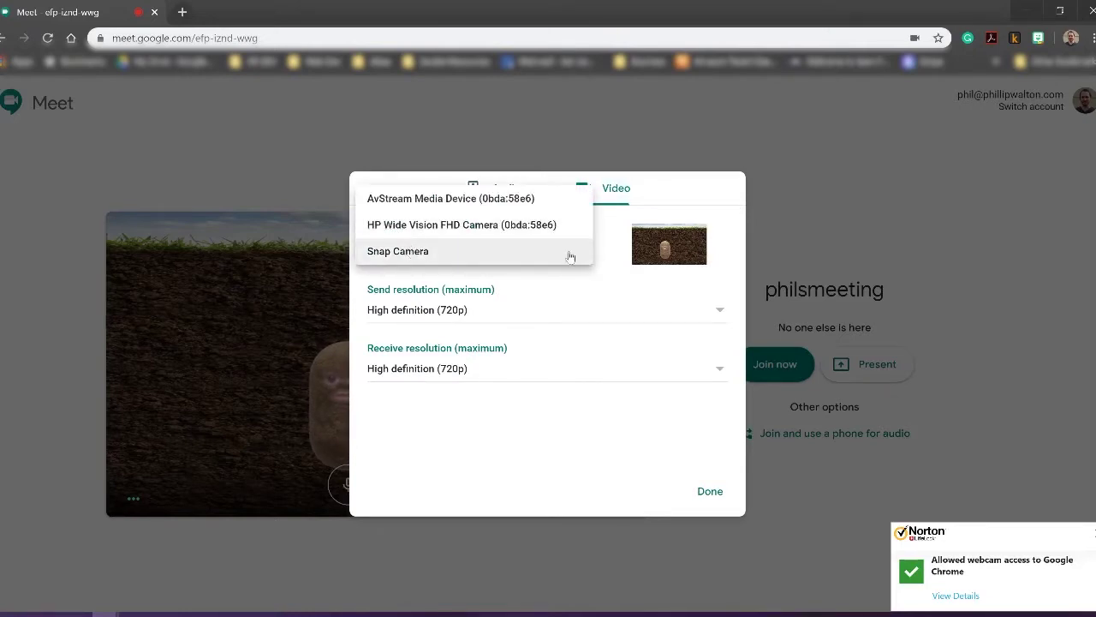
pyautogui.click(605, 253)
pyautogui.click(708, 492)
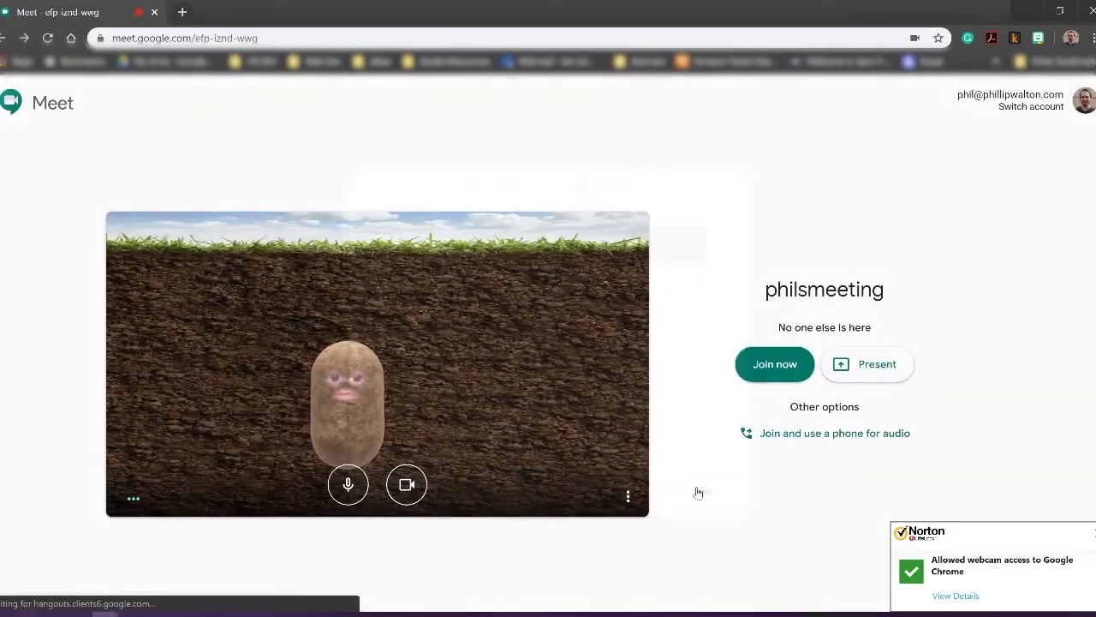
pyautogui.click(762, 365)
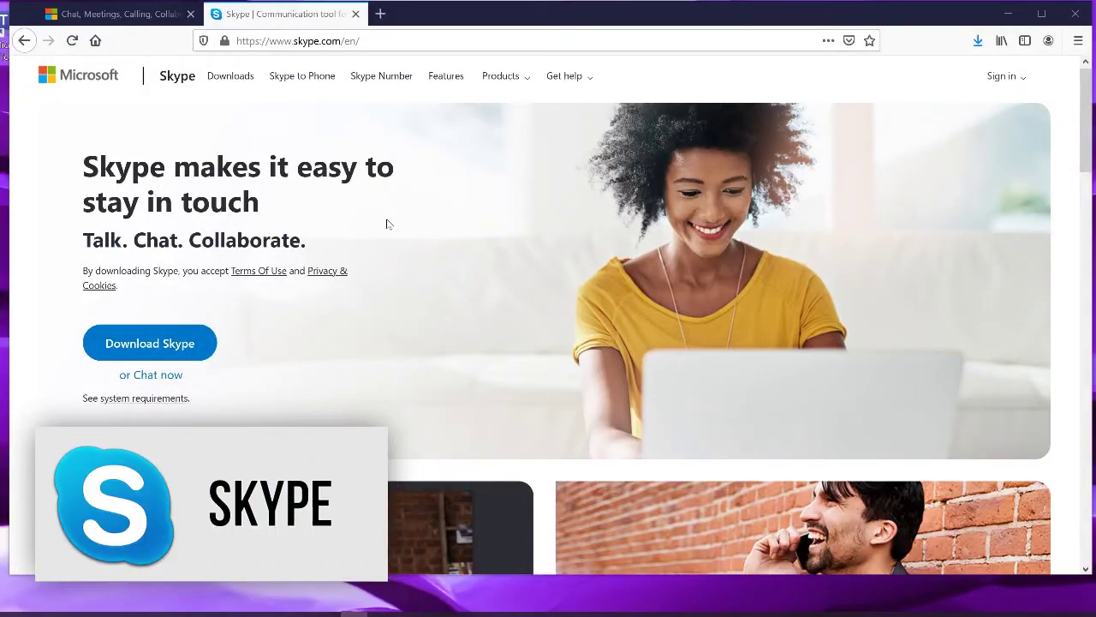
# Go to Skype's download page, then minimize Firefox.
pyautogui.moveTo(361, 41); pyautogui.dragTo(248, 40)
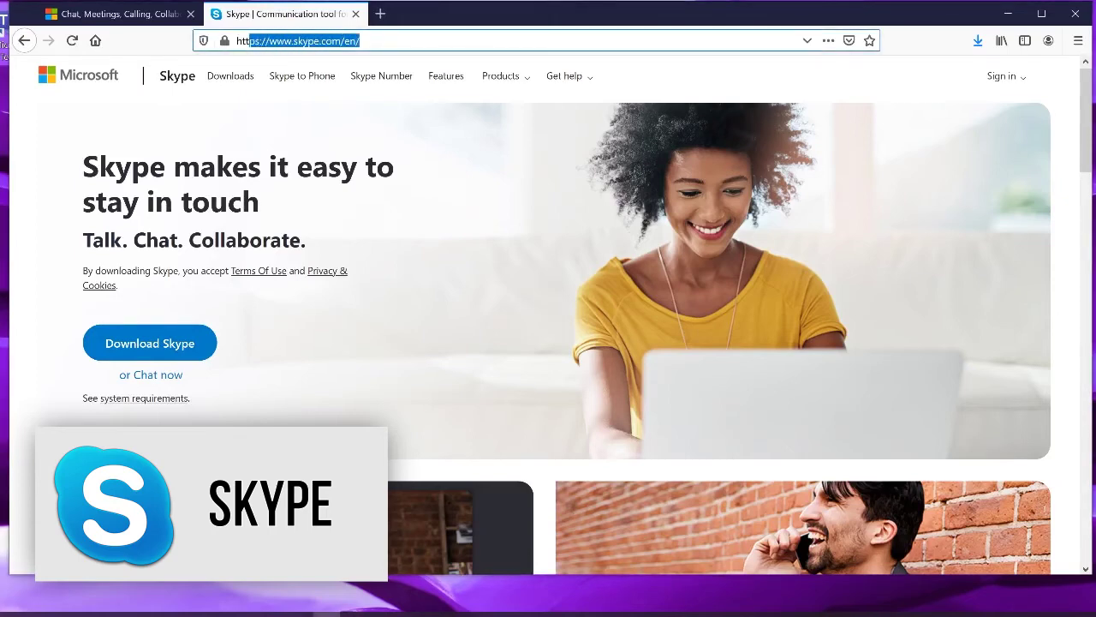
pyautogui.click(148, 345)
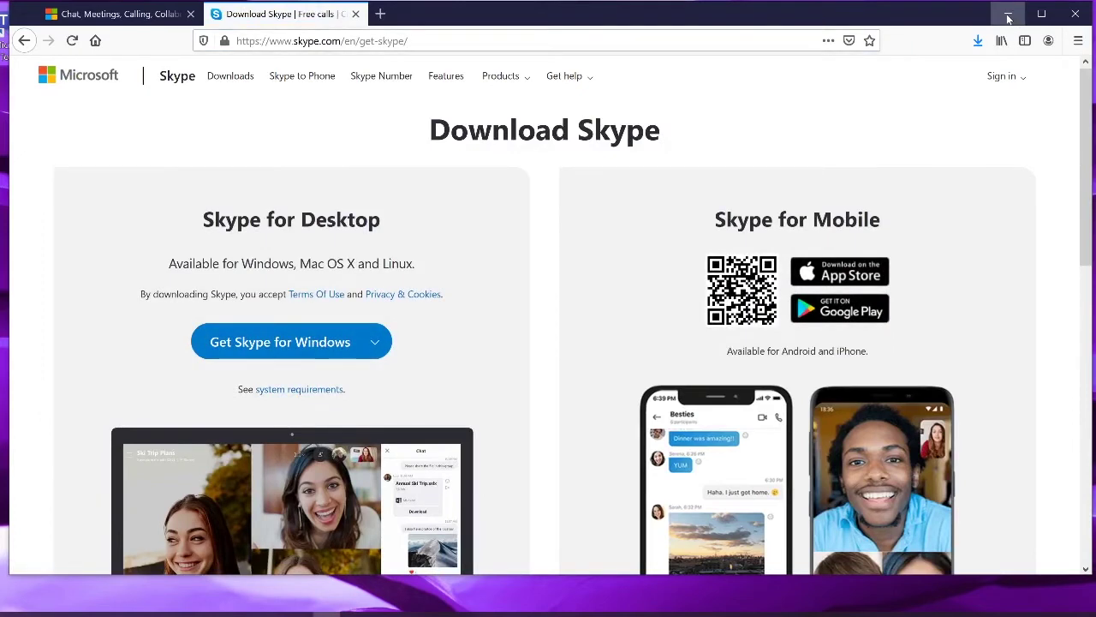
pyautogui.click(1011, 17)
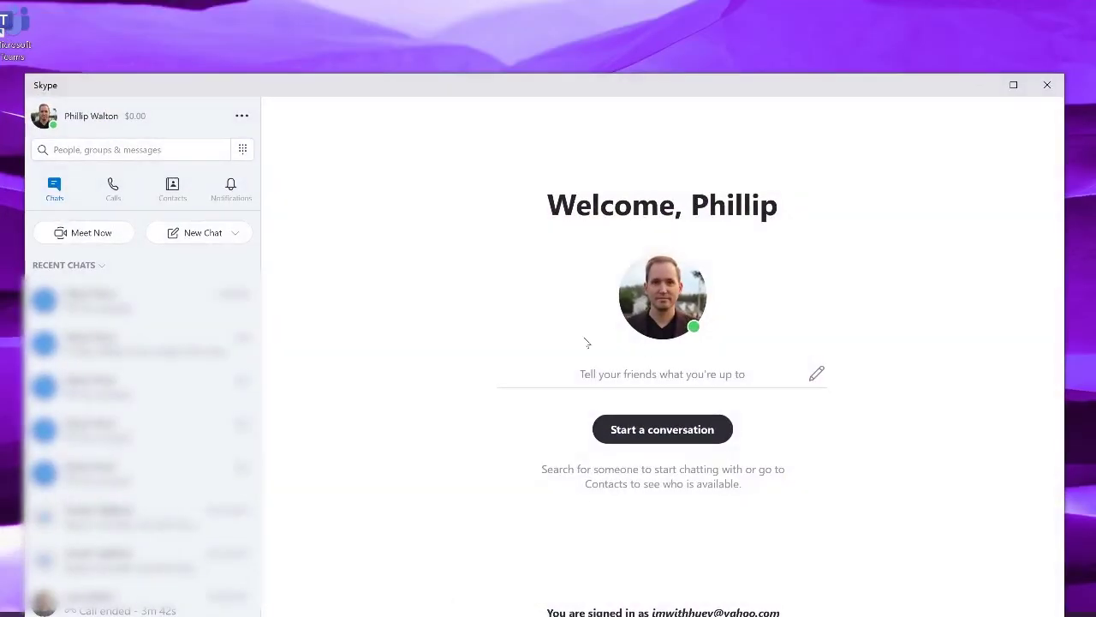
# Confirm Snap Camera as the camera in Skype's Audio & Video settings.
pyautogui.click(242, 117)
pyautogui.click(214, 152)
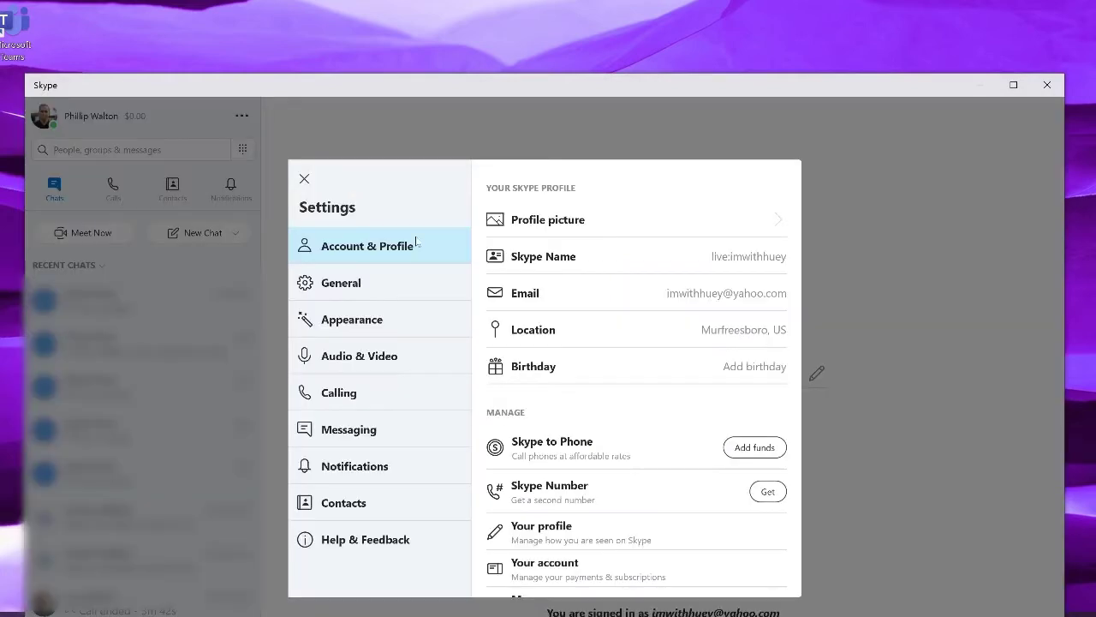
pyautogui.click(374, 360)
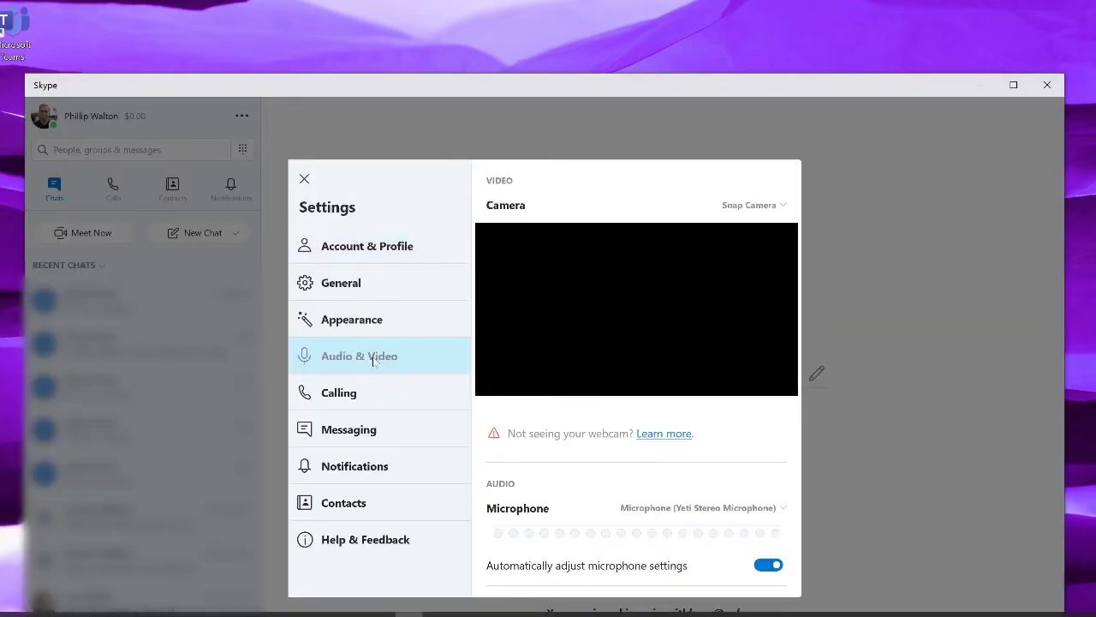
pyautogui.click(765, 206)
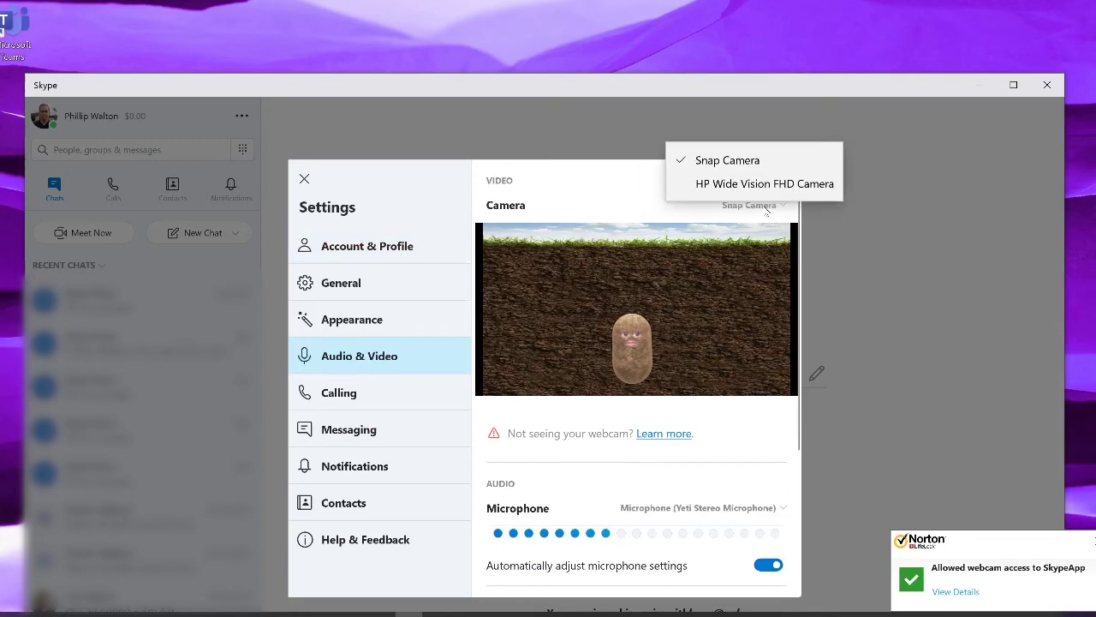
pyautogui.click(766, 211)
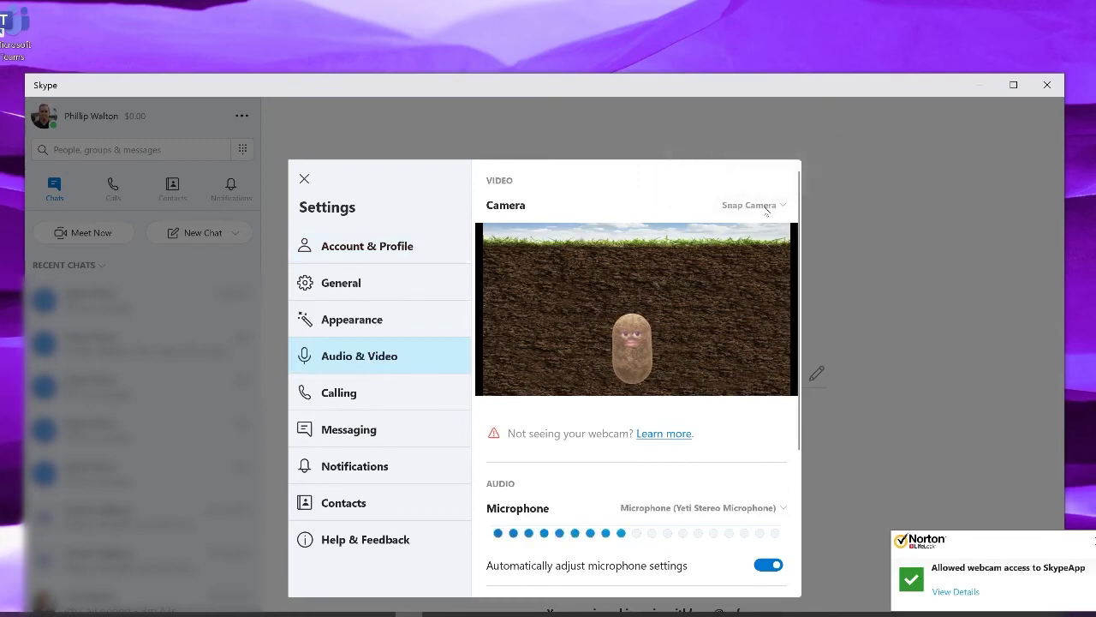
pyautogui.click(852, 462)
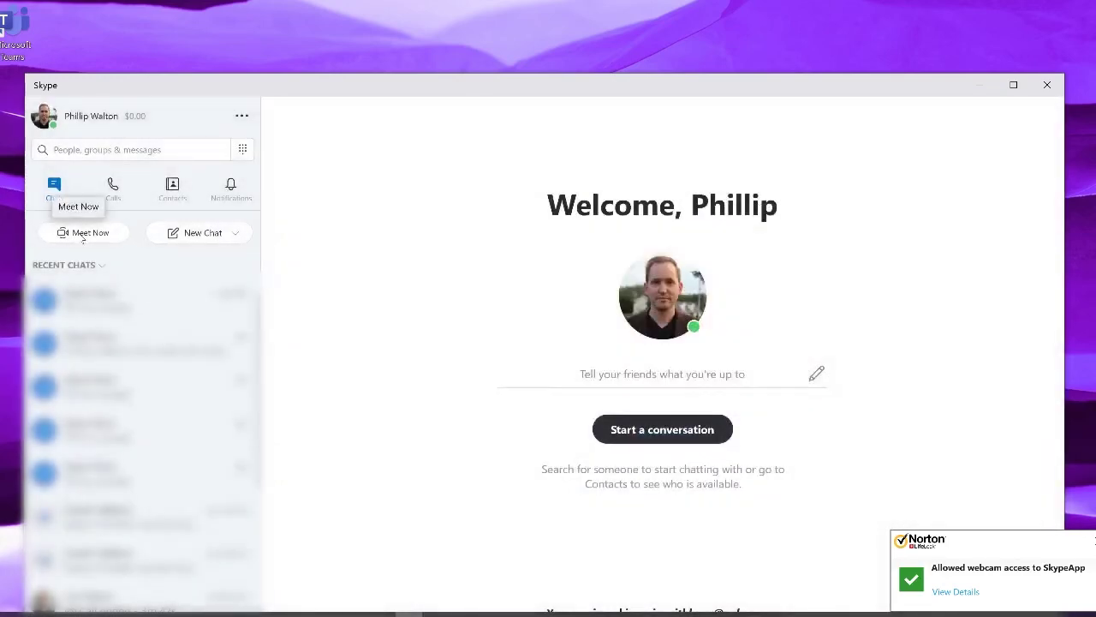
# Set up a Meet Now call, keep Snap Camera as its camera, and start the call.
pyautogui.click(83, 235)
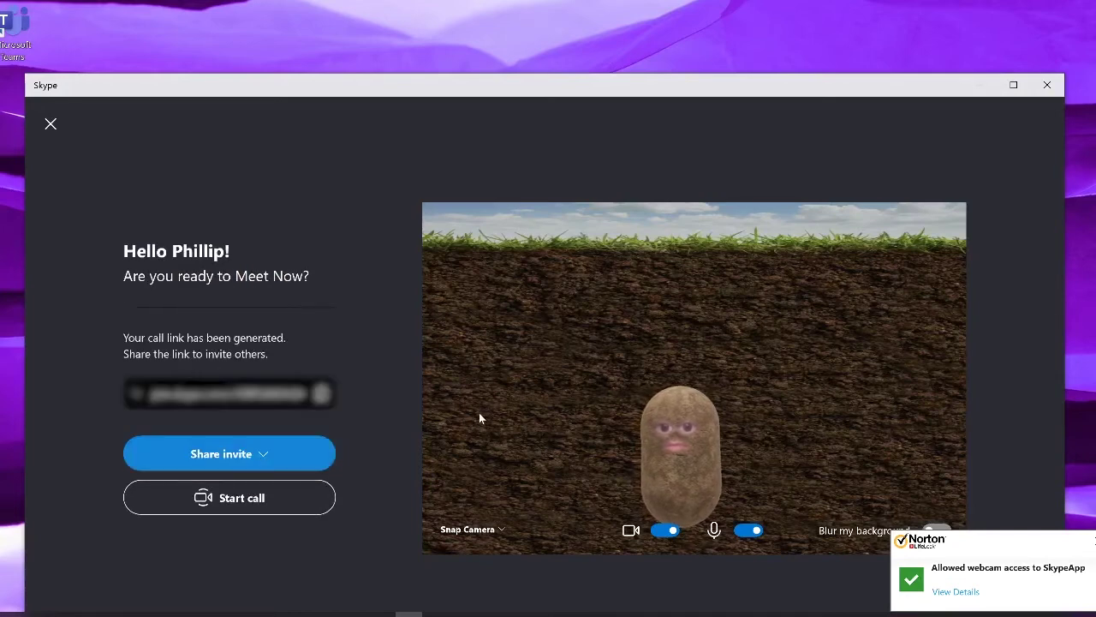
pyautogui.click(494, 529)
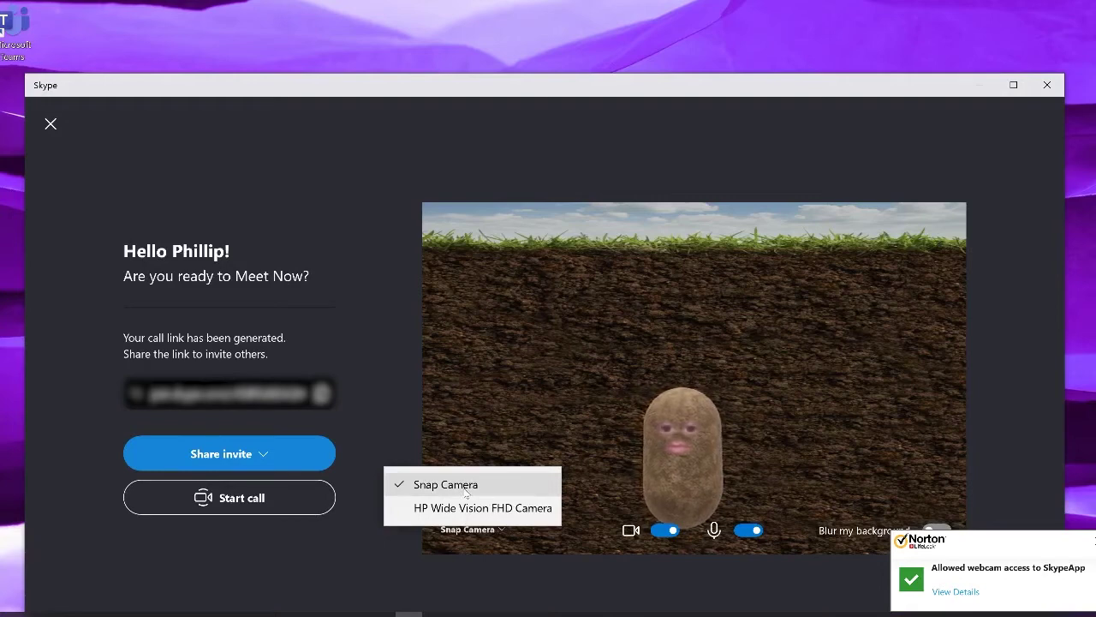
pyautogui.click(442, 566)
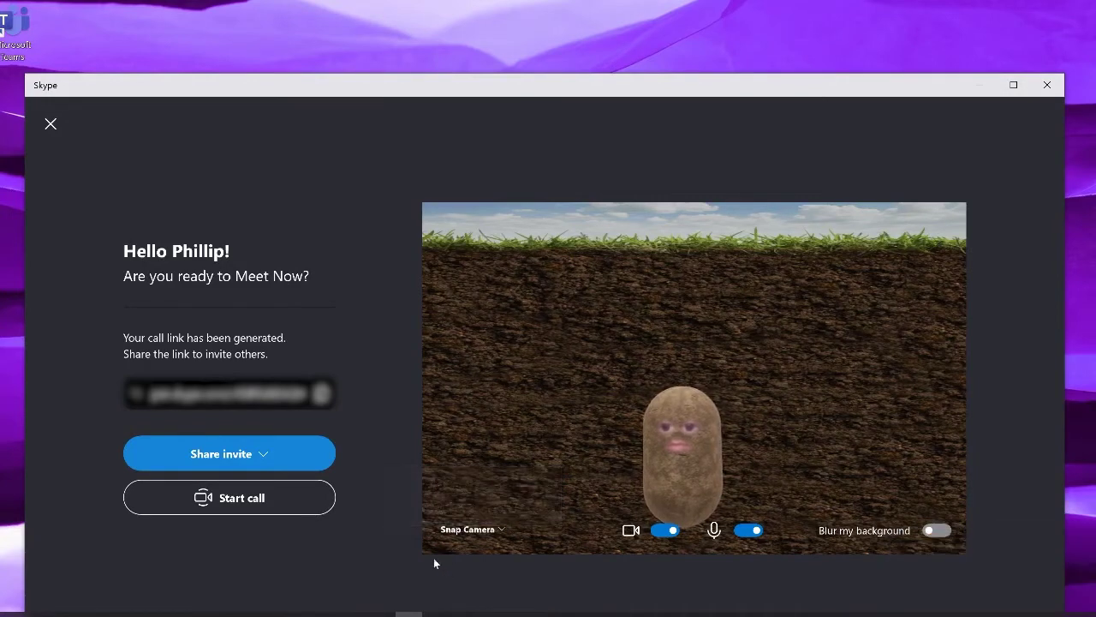
pyautogui.click(234, 499)
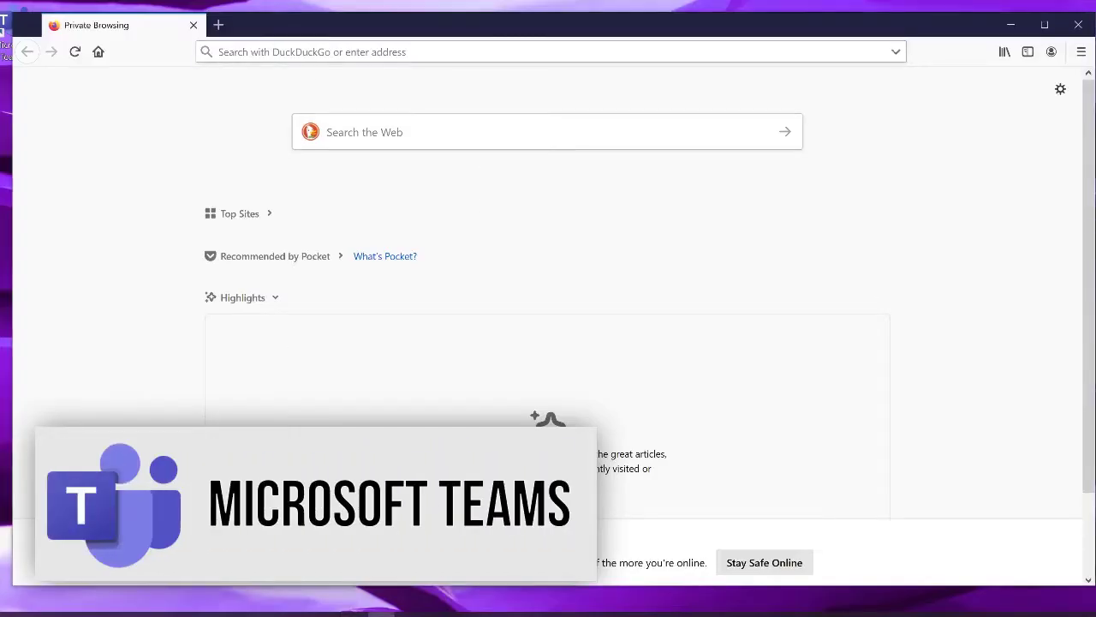
# Enter teams.microsoft.com in the Firefox address bar.
pyautogui.click(289, 60)
pyautogui.write('teams')
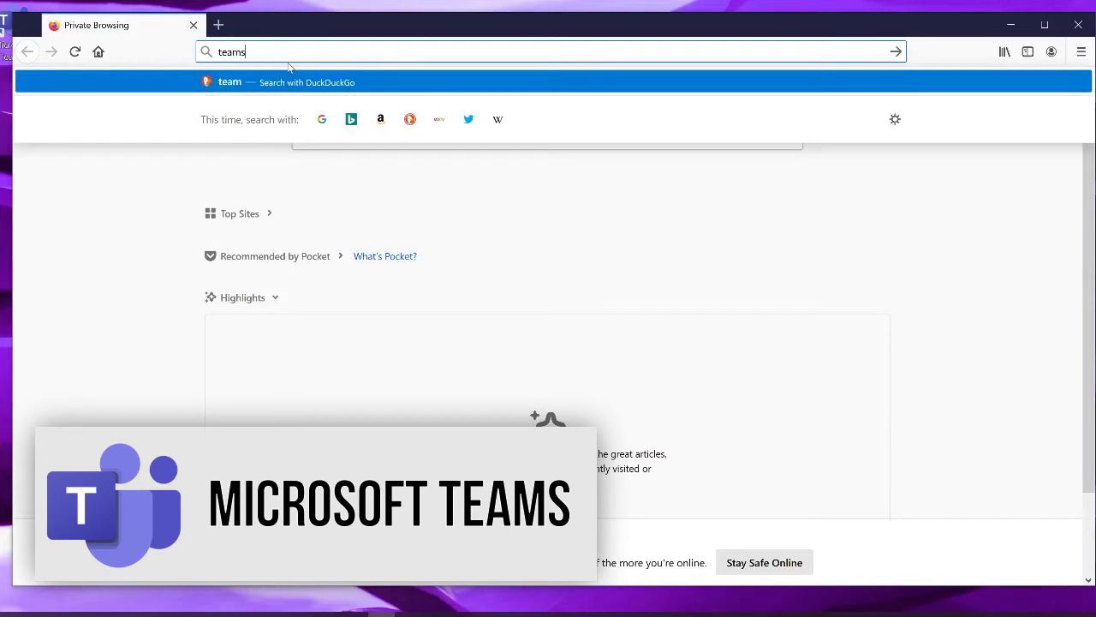
pyautogui.write('.microso')
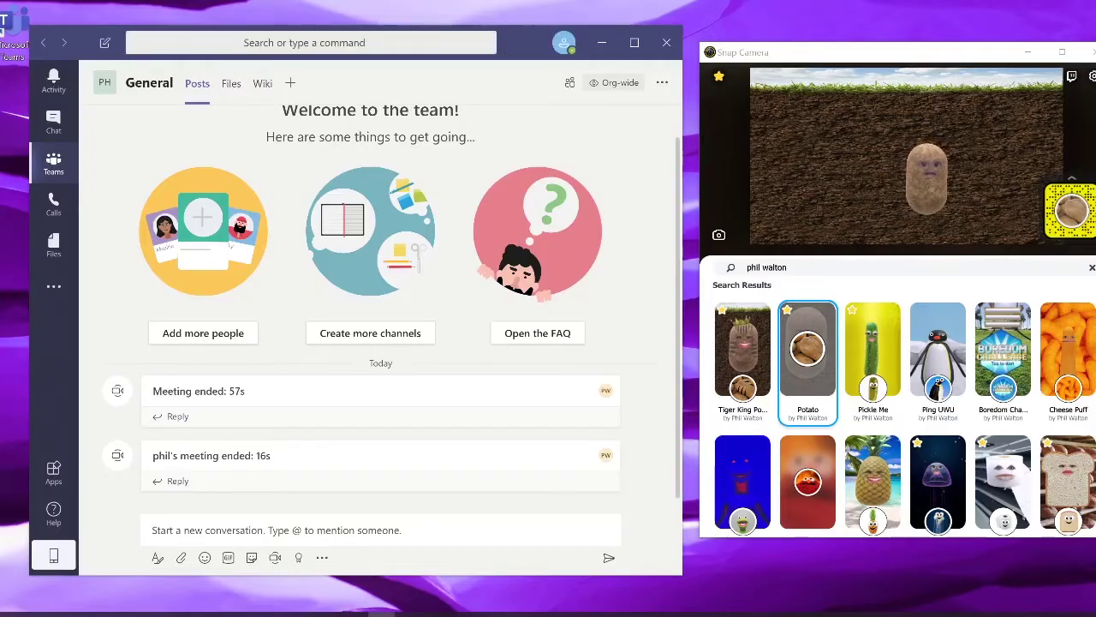
# Start an instant Meet now meeting in the Teams General channel with a custom subject.
pyautogui.moveTo(922, 54)
pyautogui.mouseDown()
pyautogui.moveTo(896, 54)
pyautogui.moveTo(907, 58)
pyautogui.mouseUp()
pyautogui.click(520, 35)
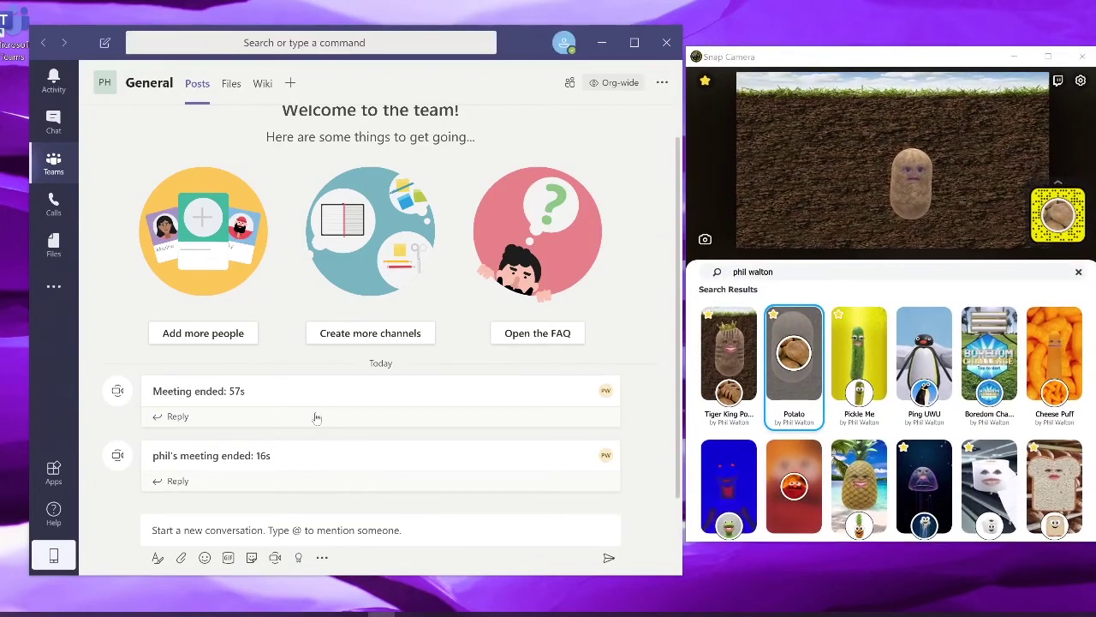
pyautogui.click(275, 557)
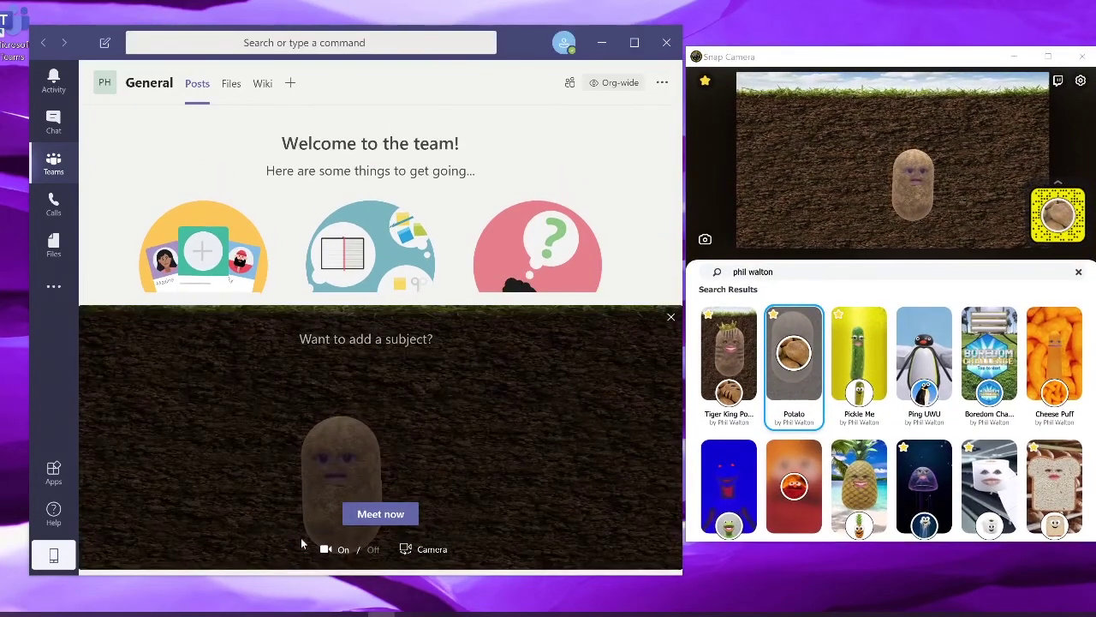
pyautogui.write('phi')
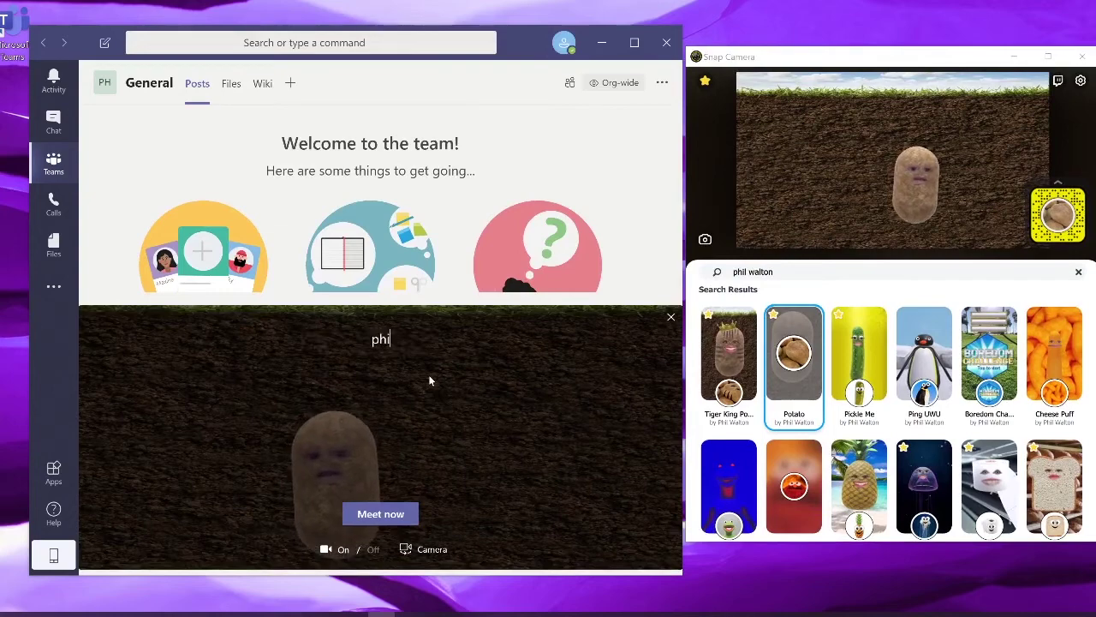
pyautogui.write("l's meeting")
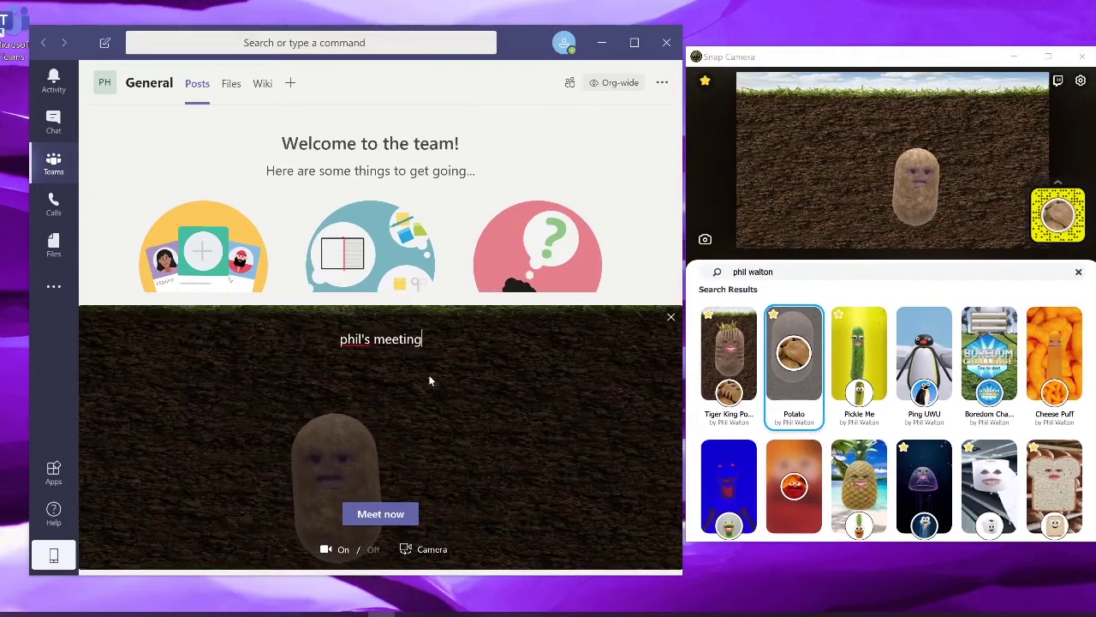
pyautogui.press('Return')
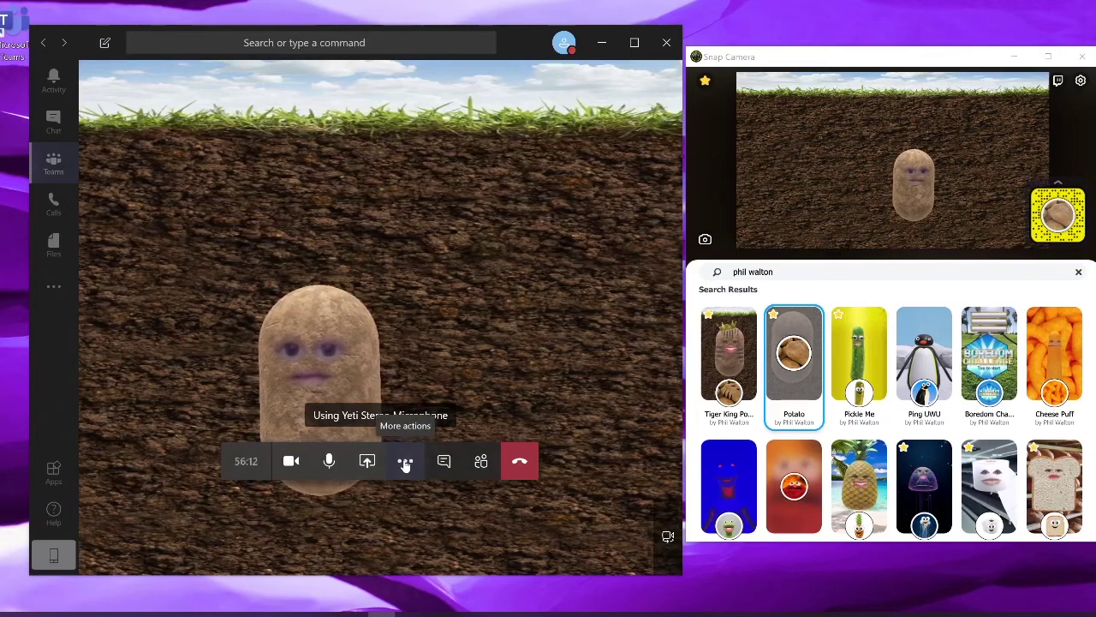
# Confirm in device settings that Snap Camera is the meeting's camera.
pyautogui.click(405, 463)
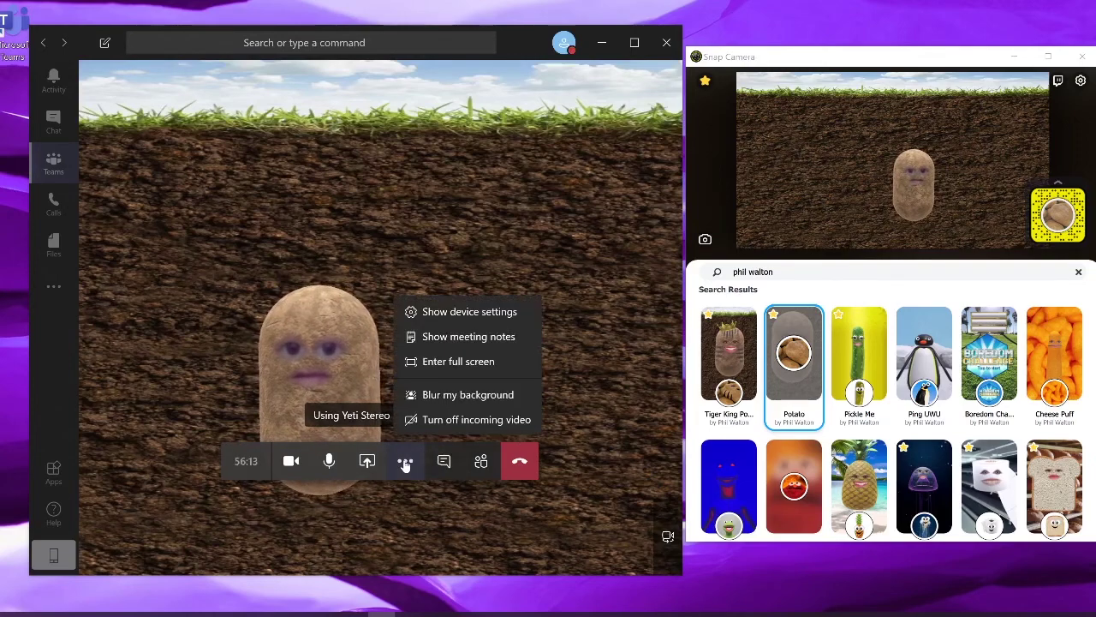
pyautogui.click(472, 315)
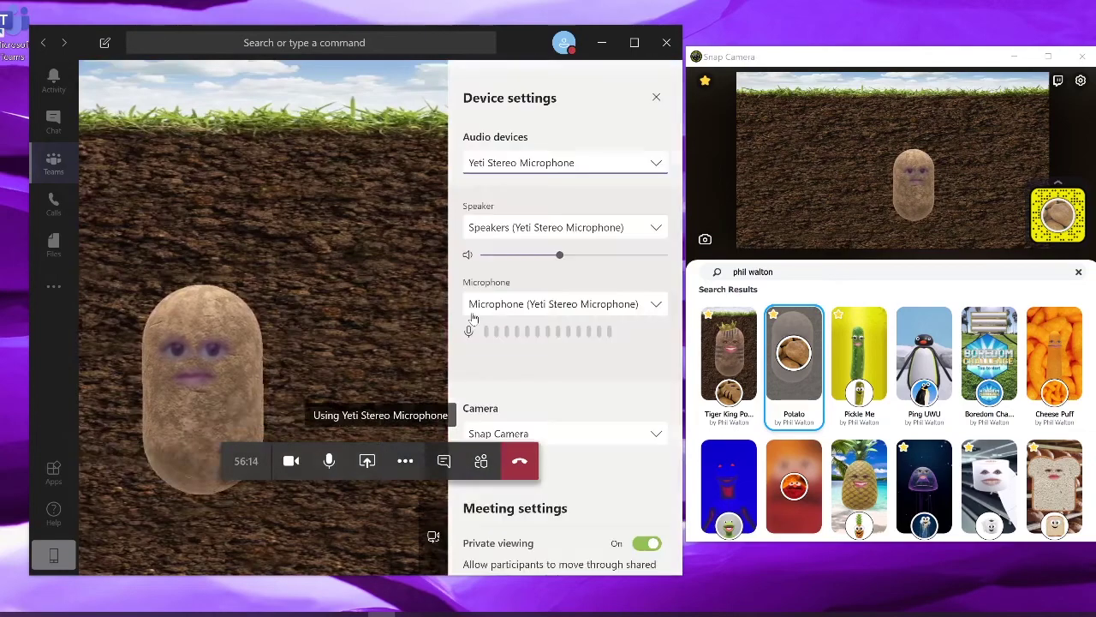
pyautogui.click(543, 440)
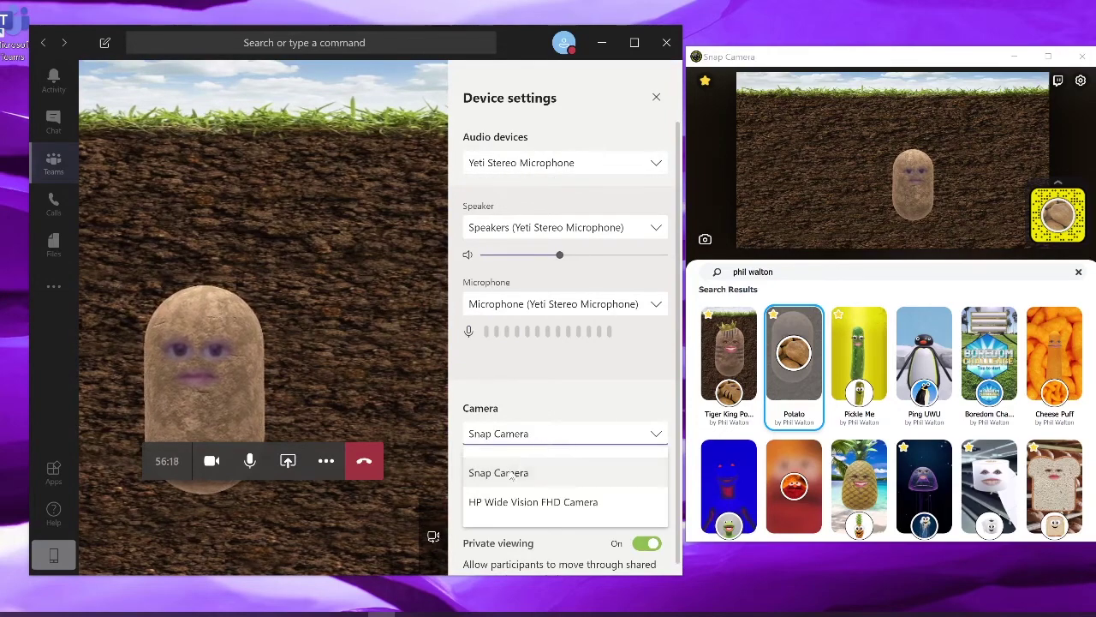
pyautogui.click(535, 428)
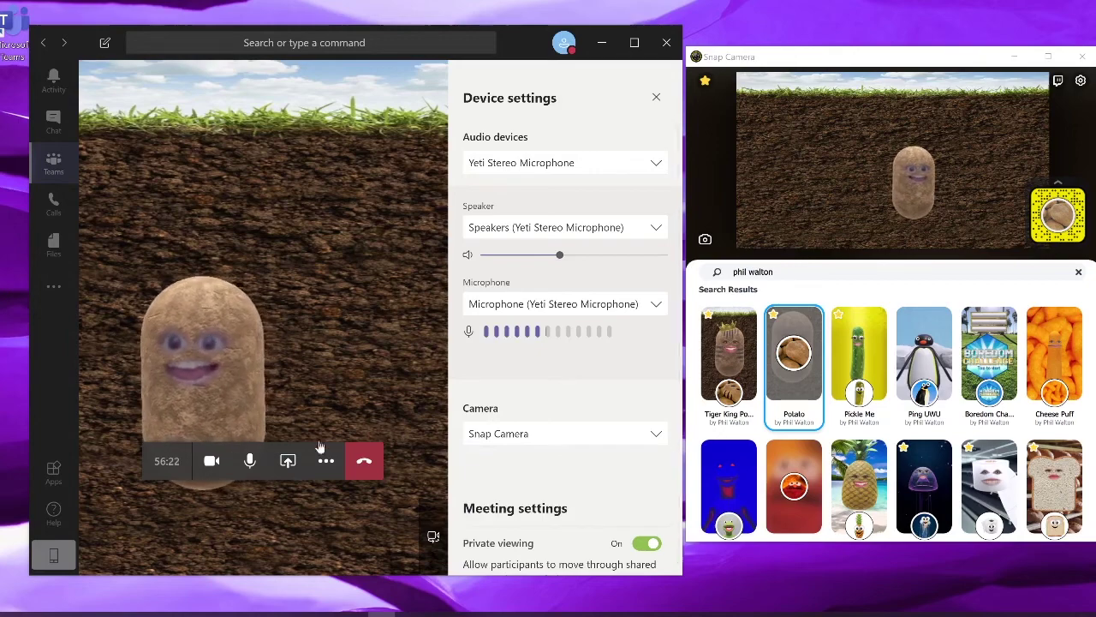
pyautogui.click(656, 97)
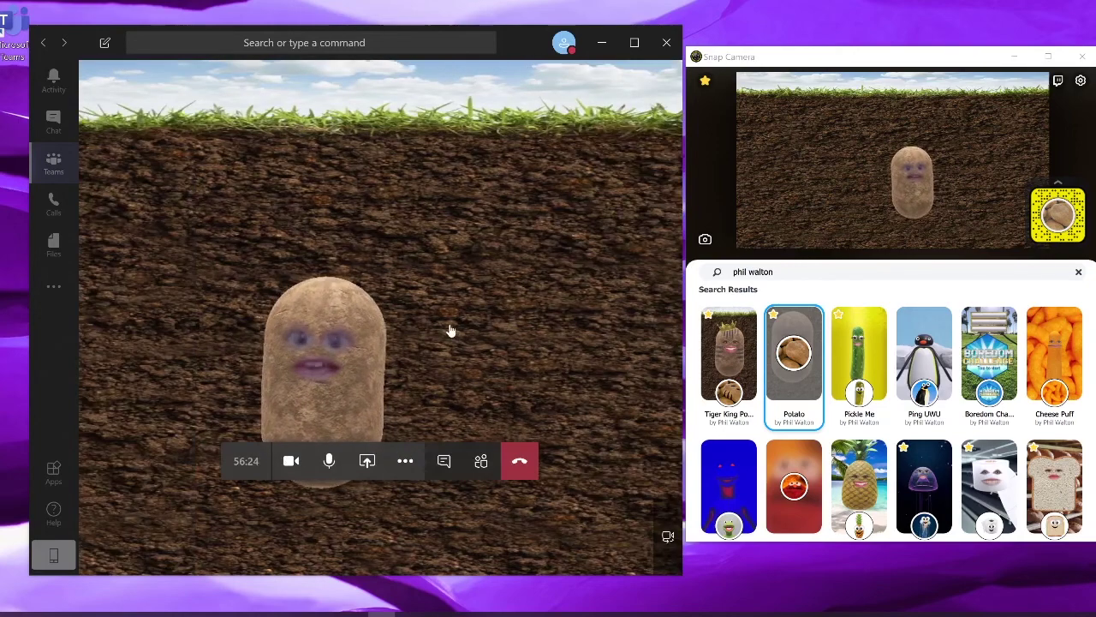
# Apply Tiger King Potato, then Potato, then Pickle Me from the lens search results.
pyautogui.click(743, 358)
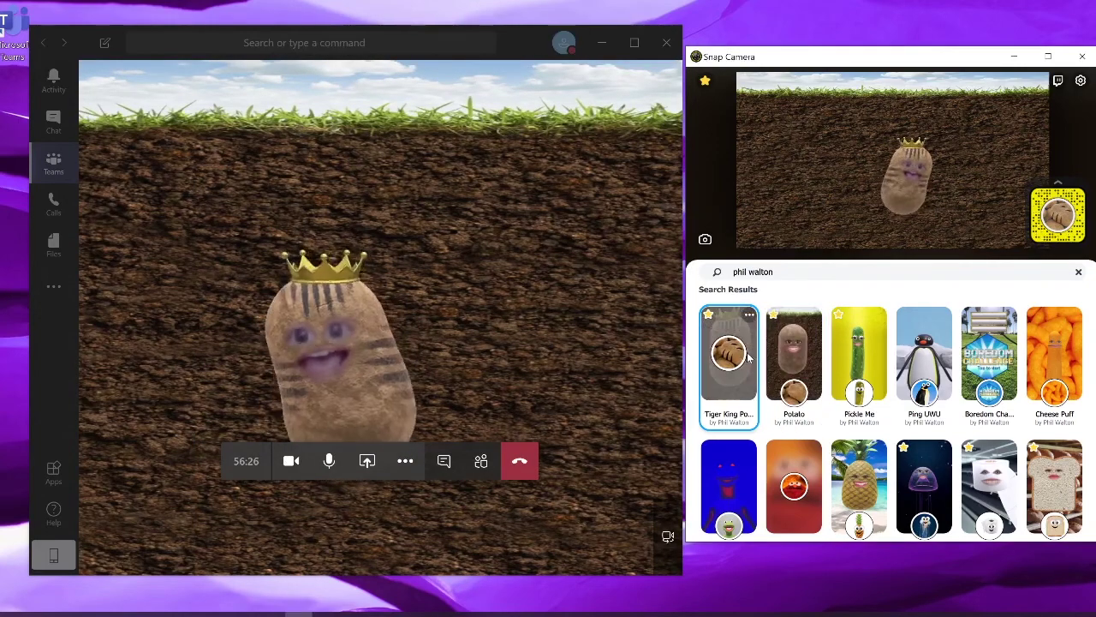
pyautogui.click(794, 355)
pyautogui.click(858, 354)
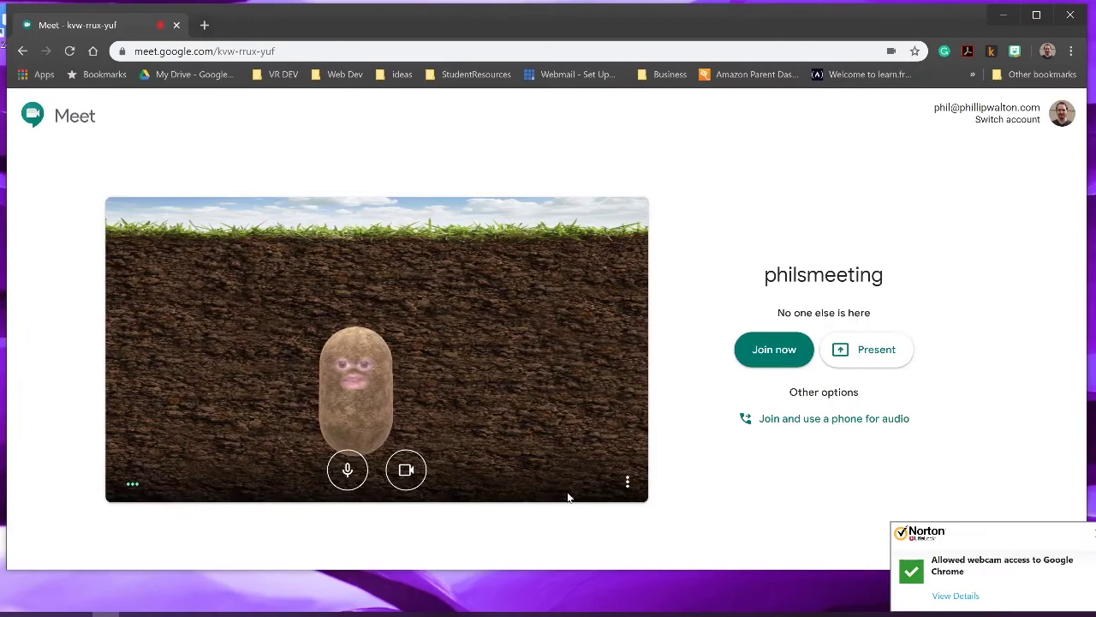
# Open Google Meet's settings from the video preview's more-options menu.
pyautogui.click(629, 483)
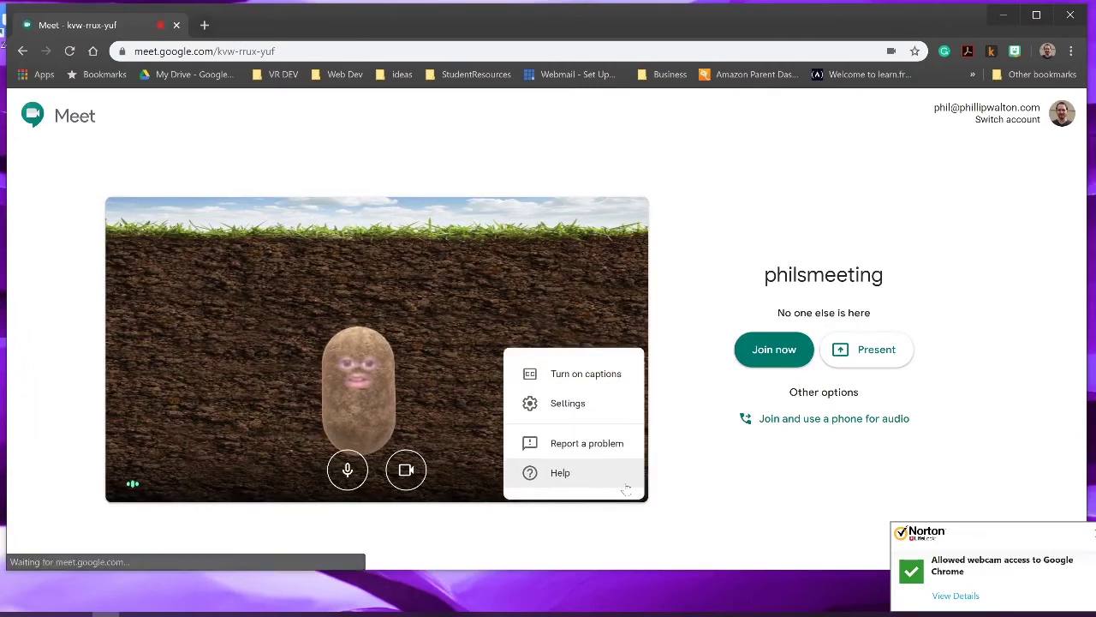
pyautogui.click(579, 412)
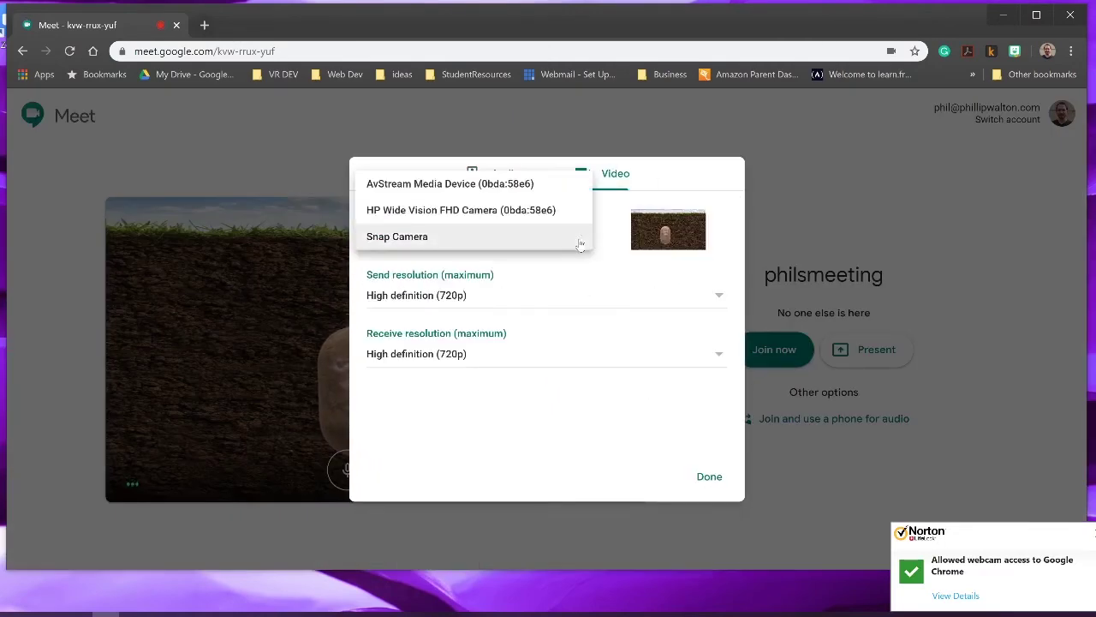